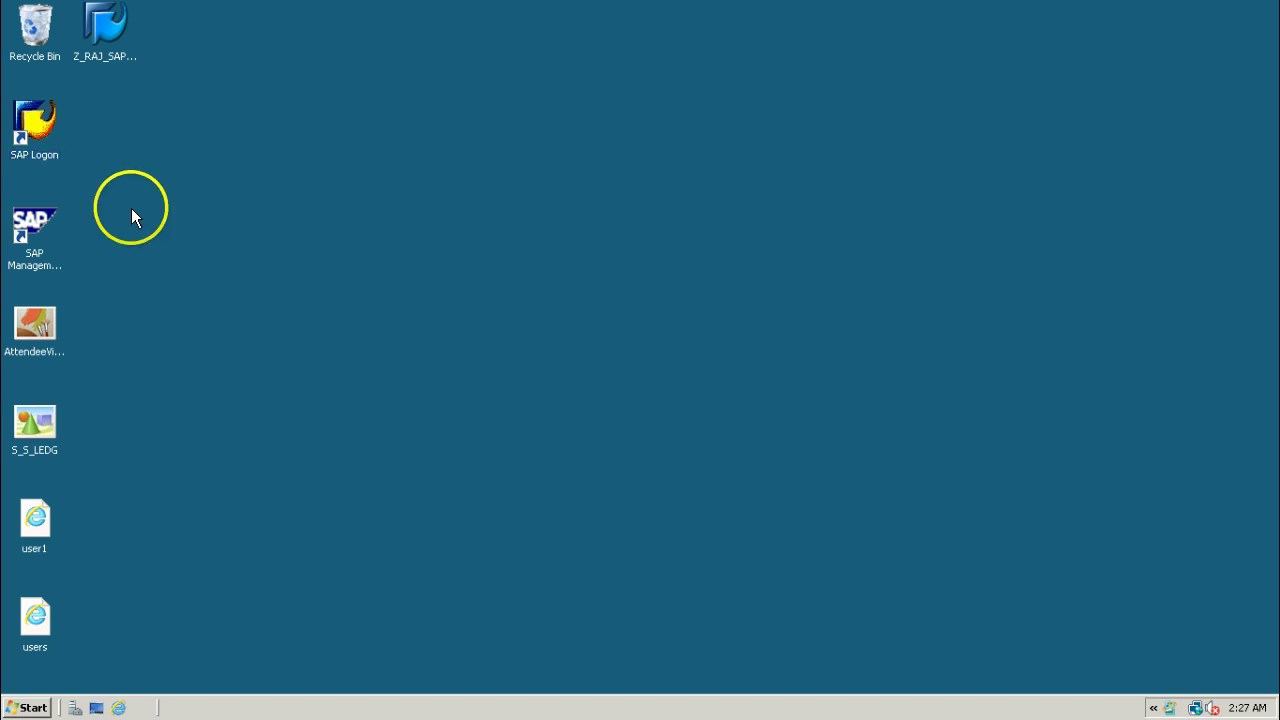
- Launch SAP Logon, select the DEV connection, then close SAP Logon
click(31, 131)
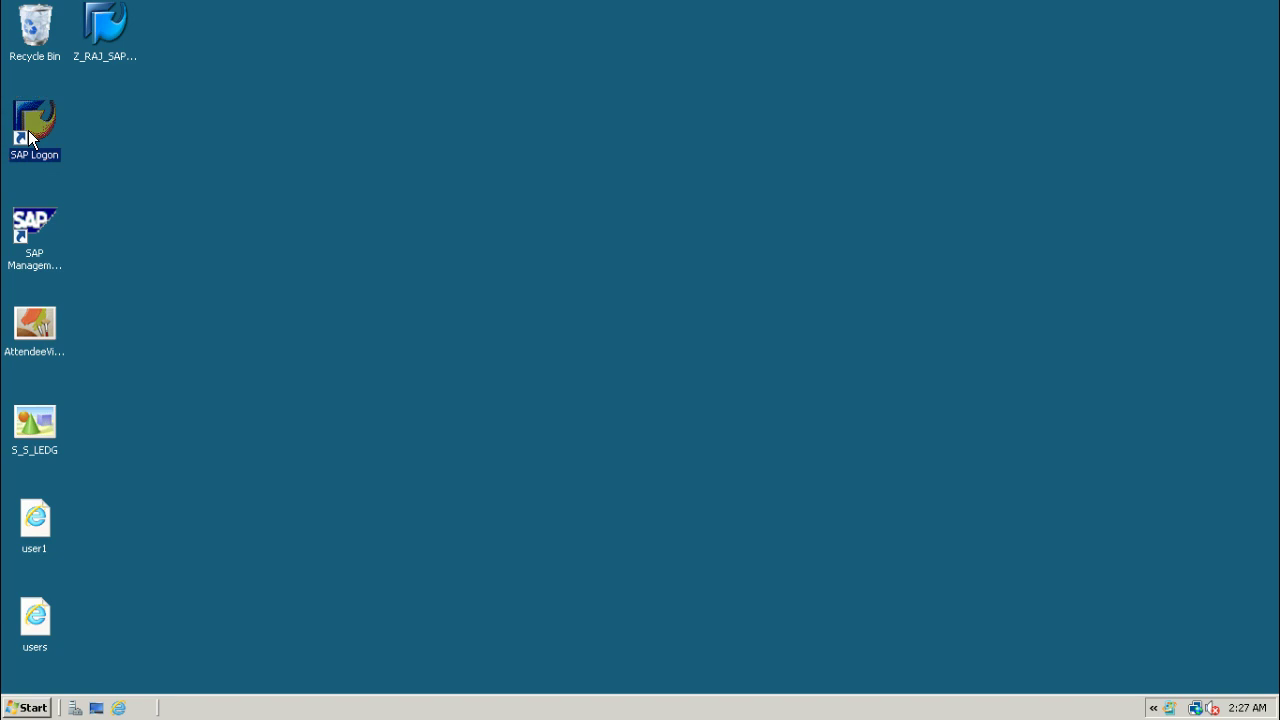
click(31, 138)
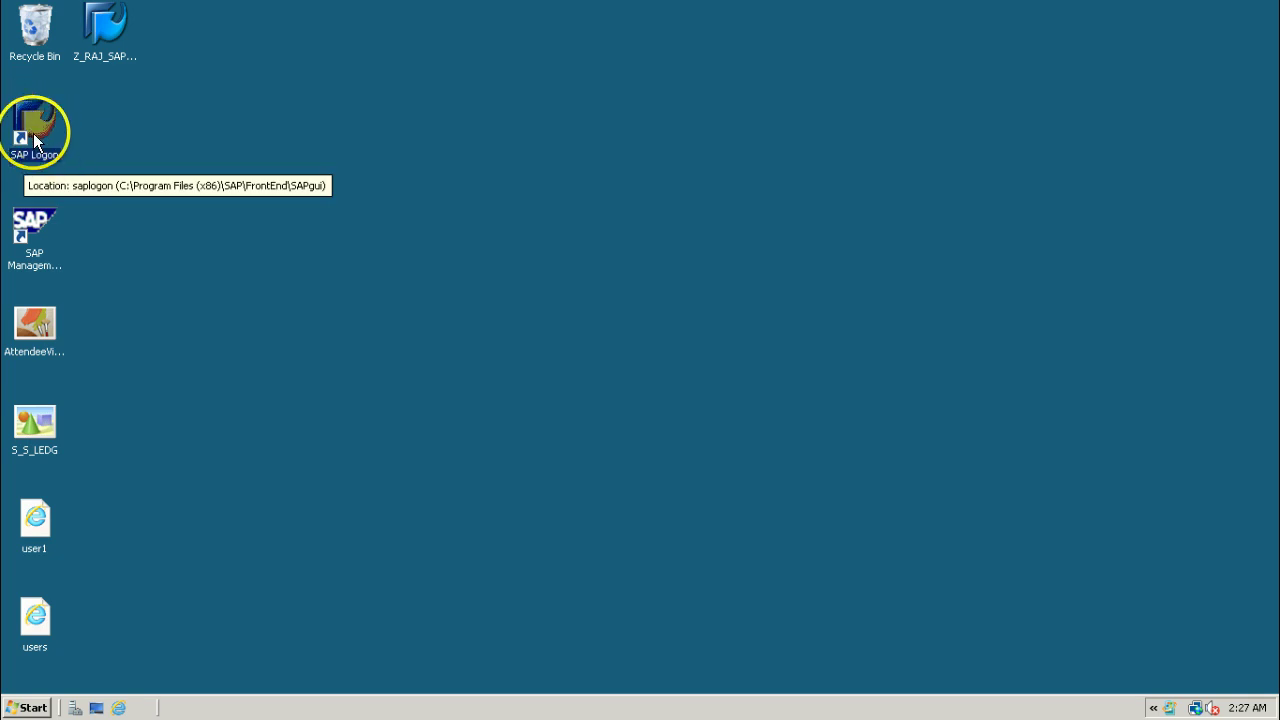
double_click(33, 136)
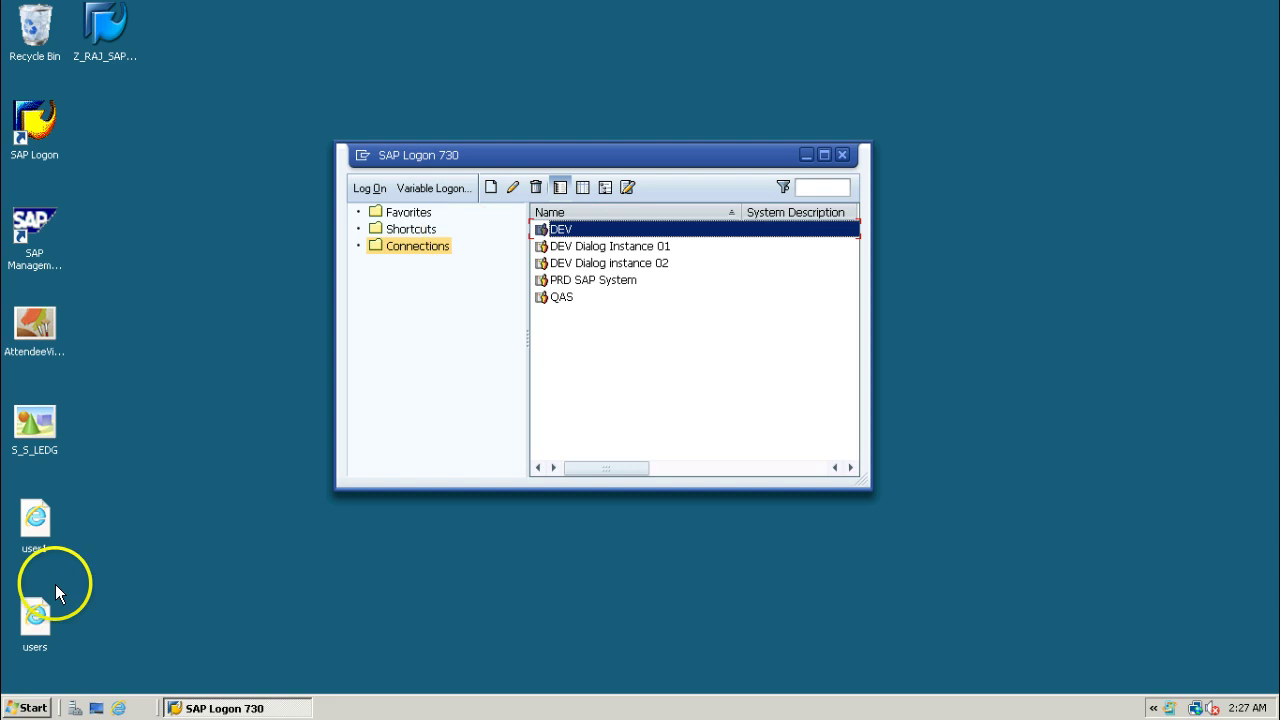
click(28, 707)
click(485, 645)
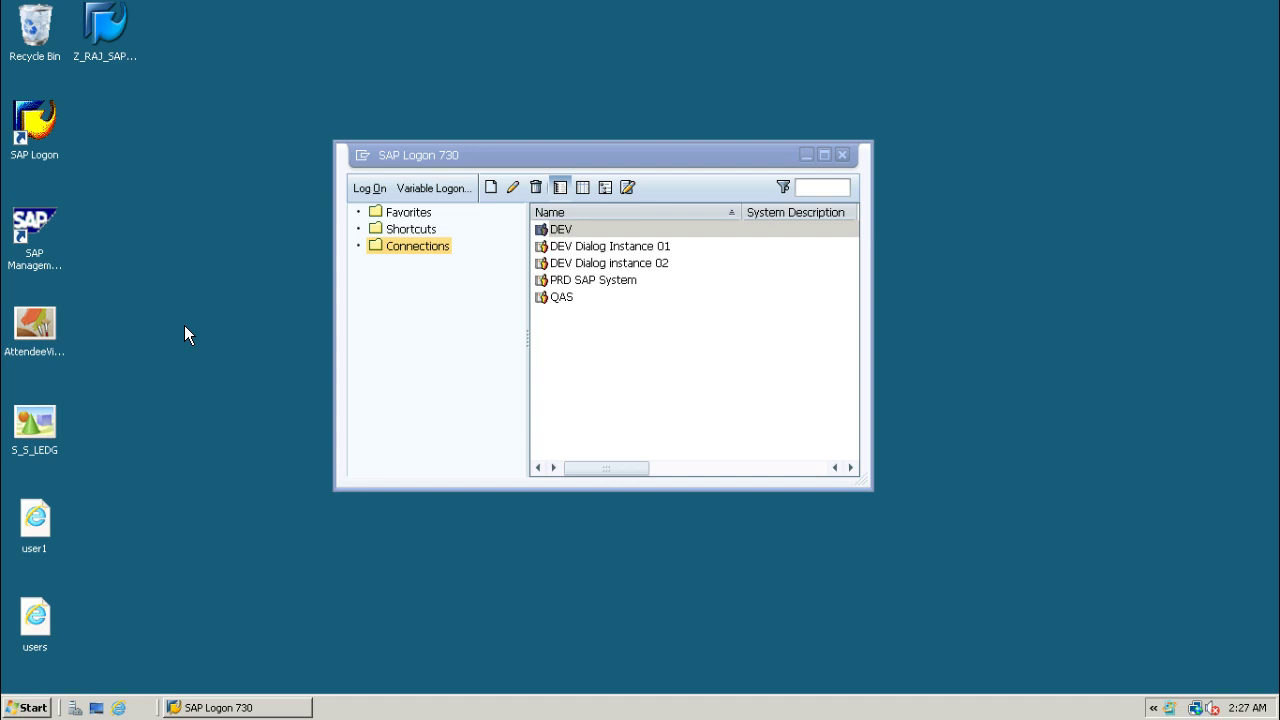
click(543, 229)
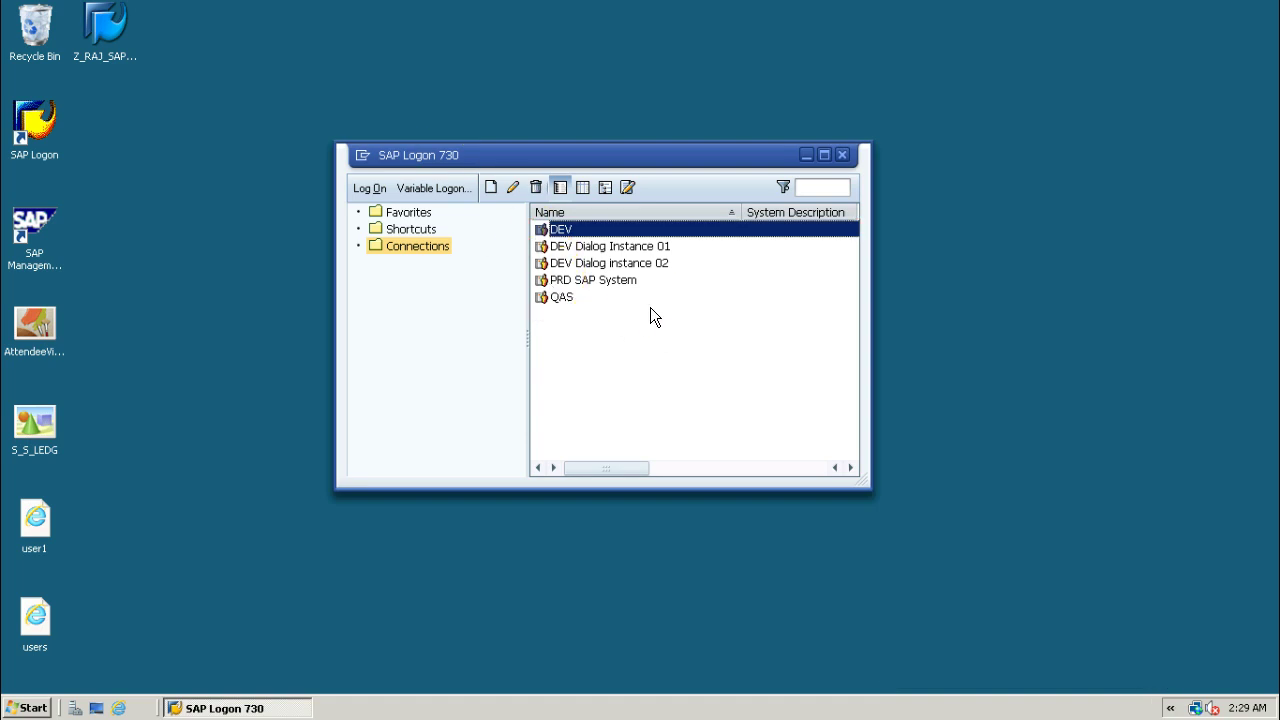
click(843, 155)
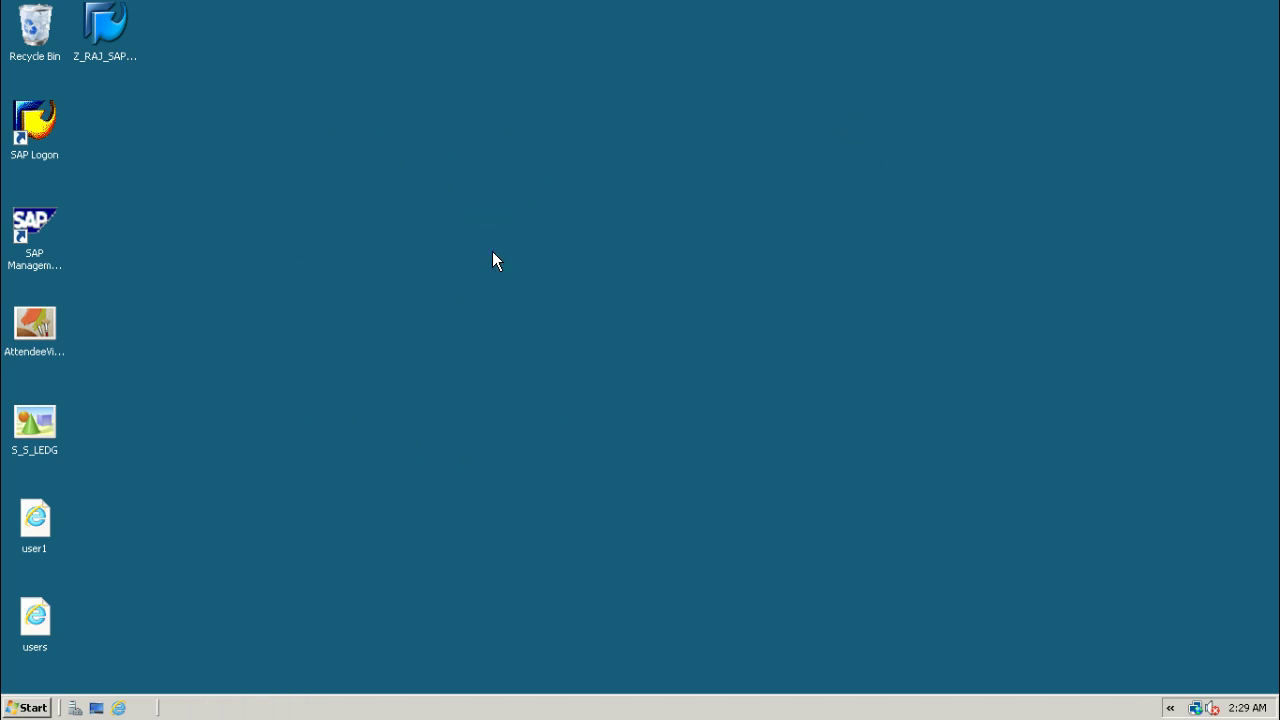
- Launch SAP Management Console, acknowledge the conversion notice, expand SAP Systems and bring up DEV's actions
click(26, 228)
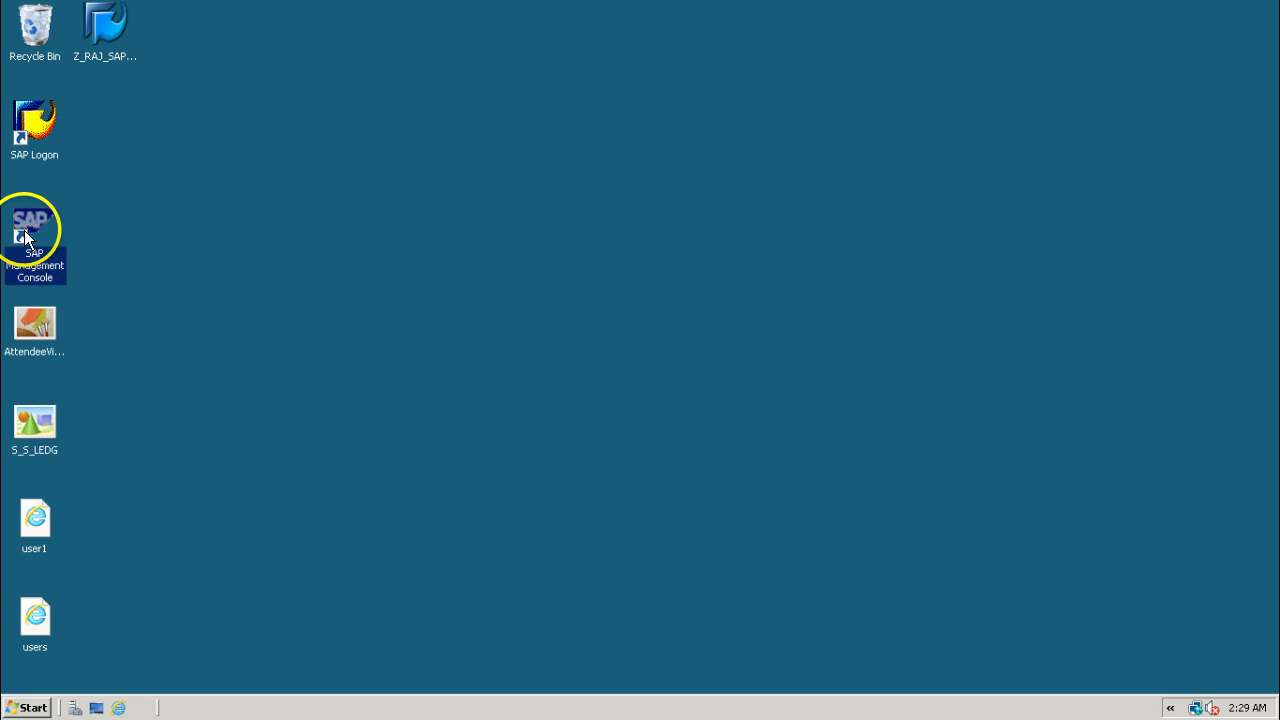
click(137, 222)
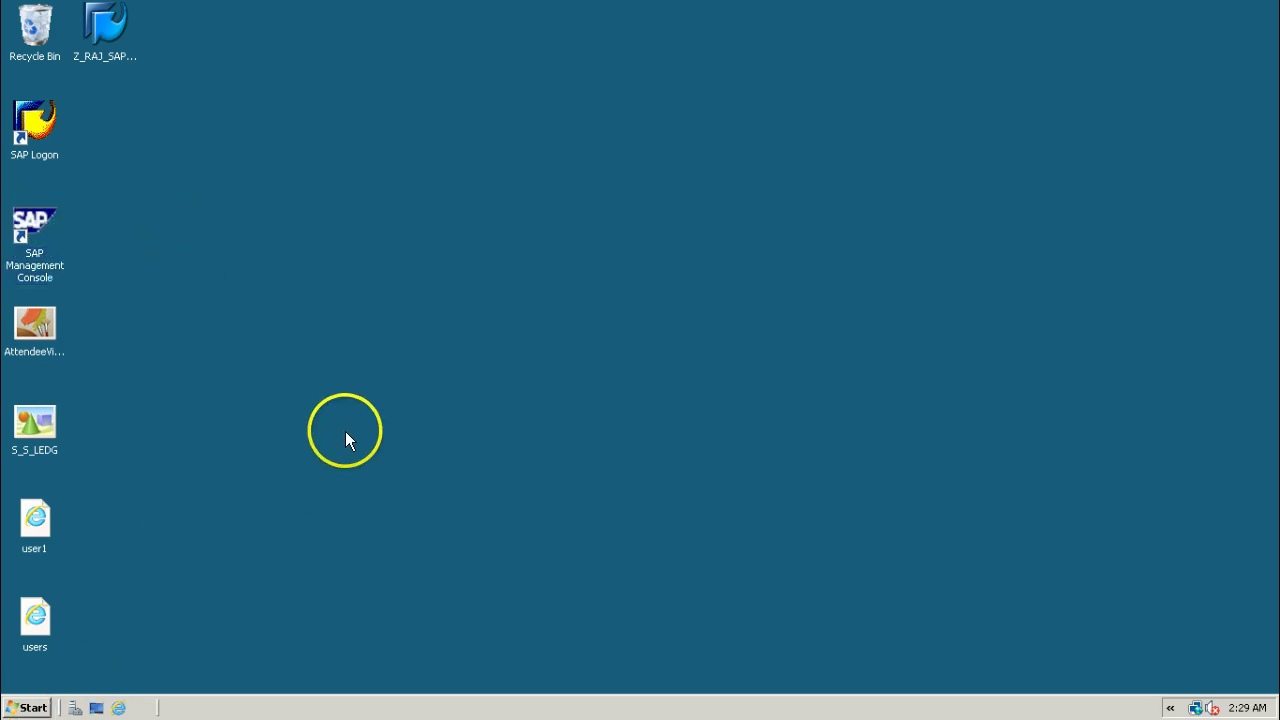
click(32, 226)
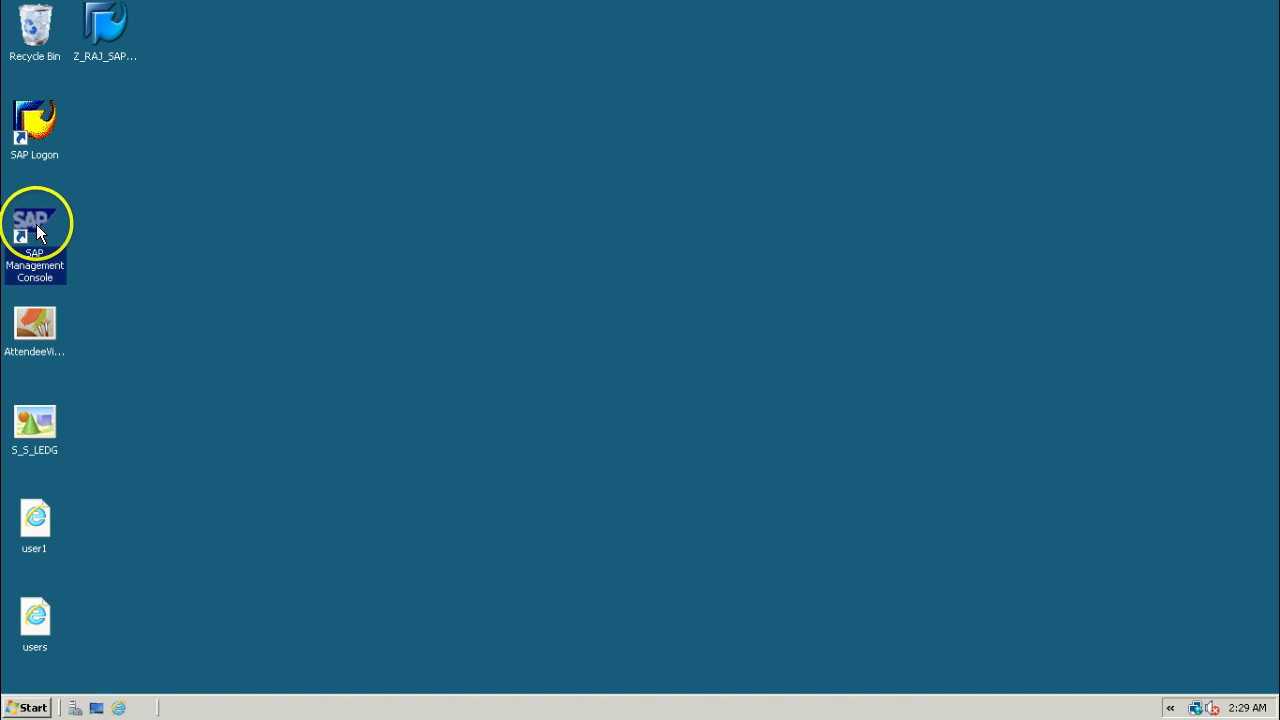
double_click(35, 230)
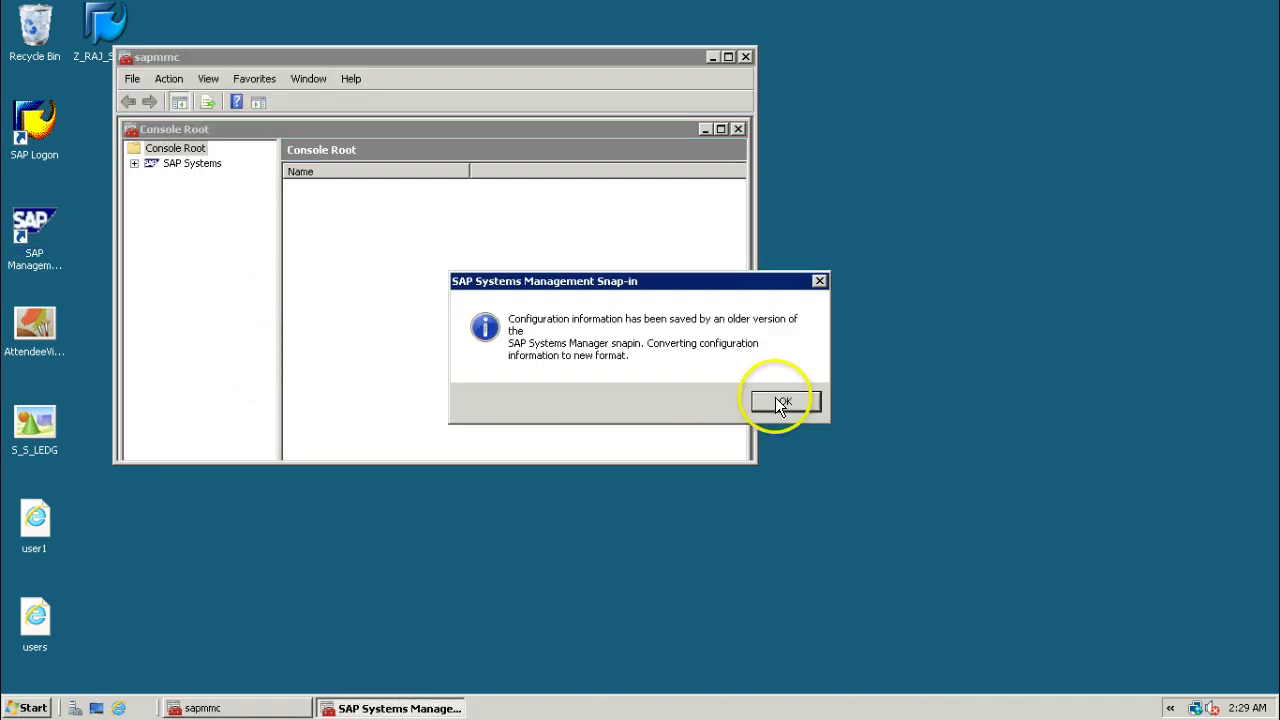
click(787, 402)
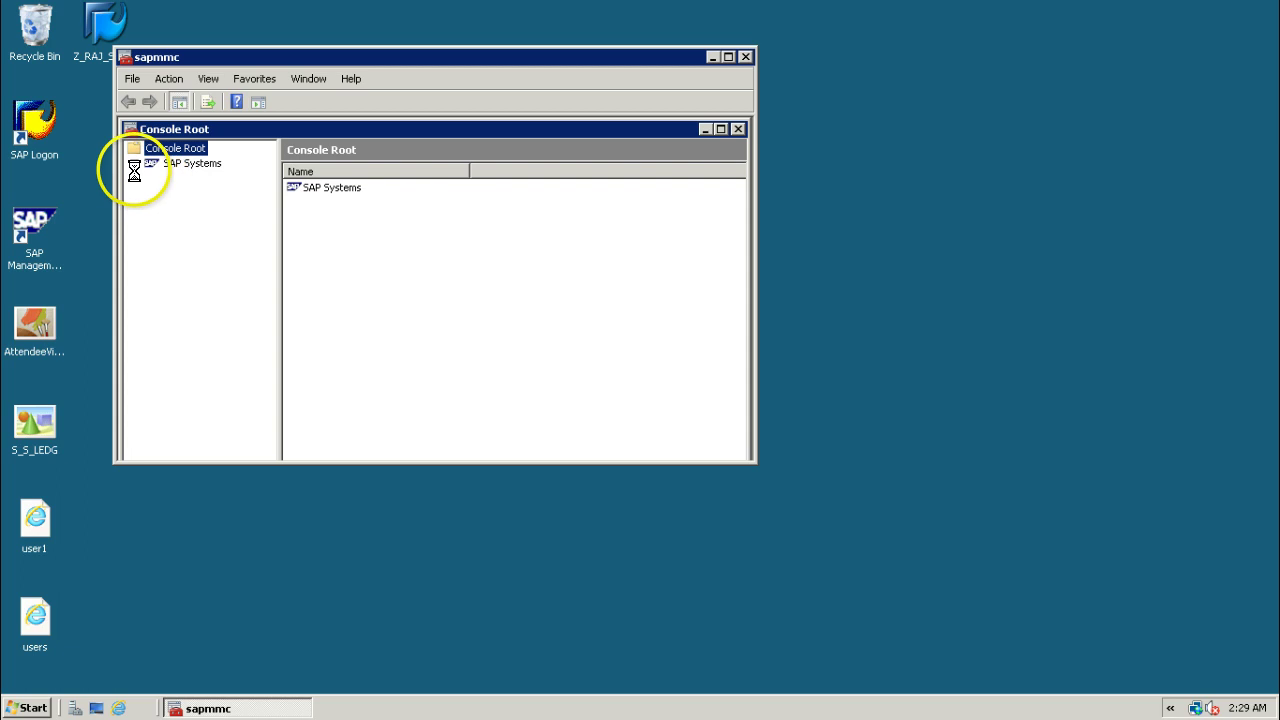
click(134, 163)
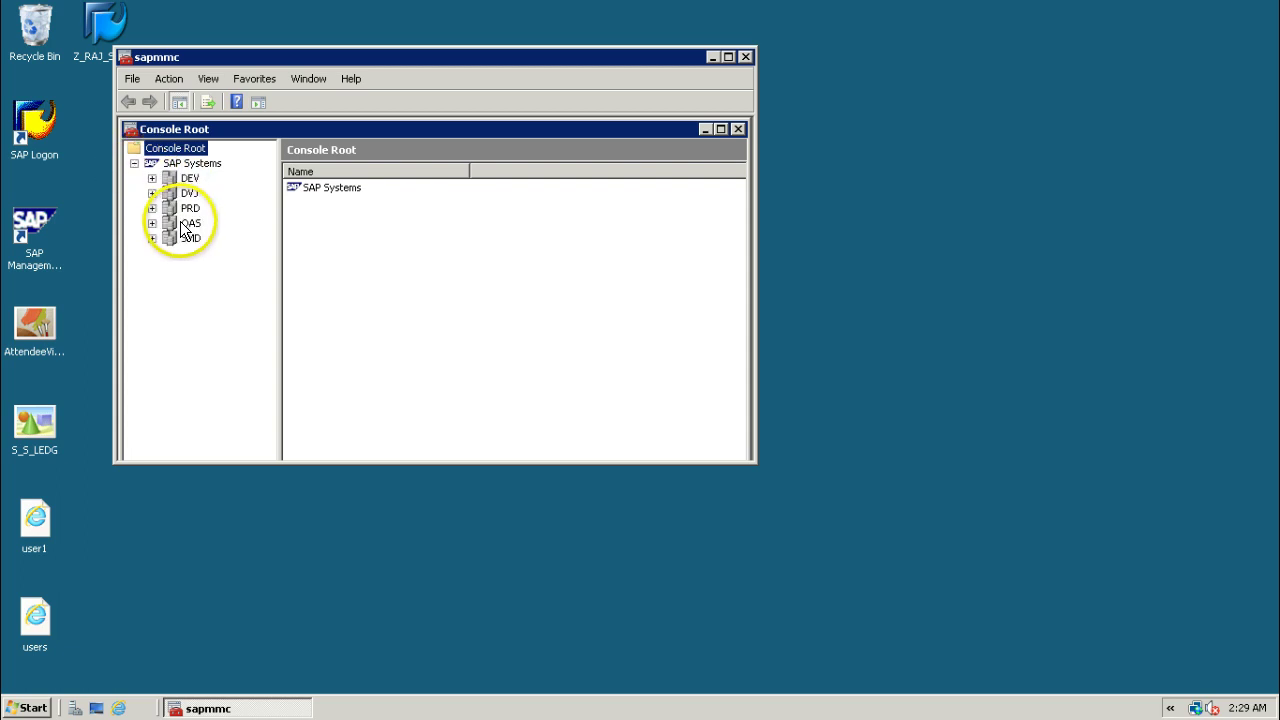
right_click(176, 179)
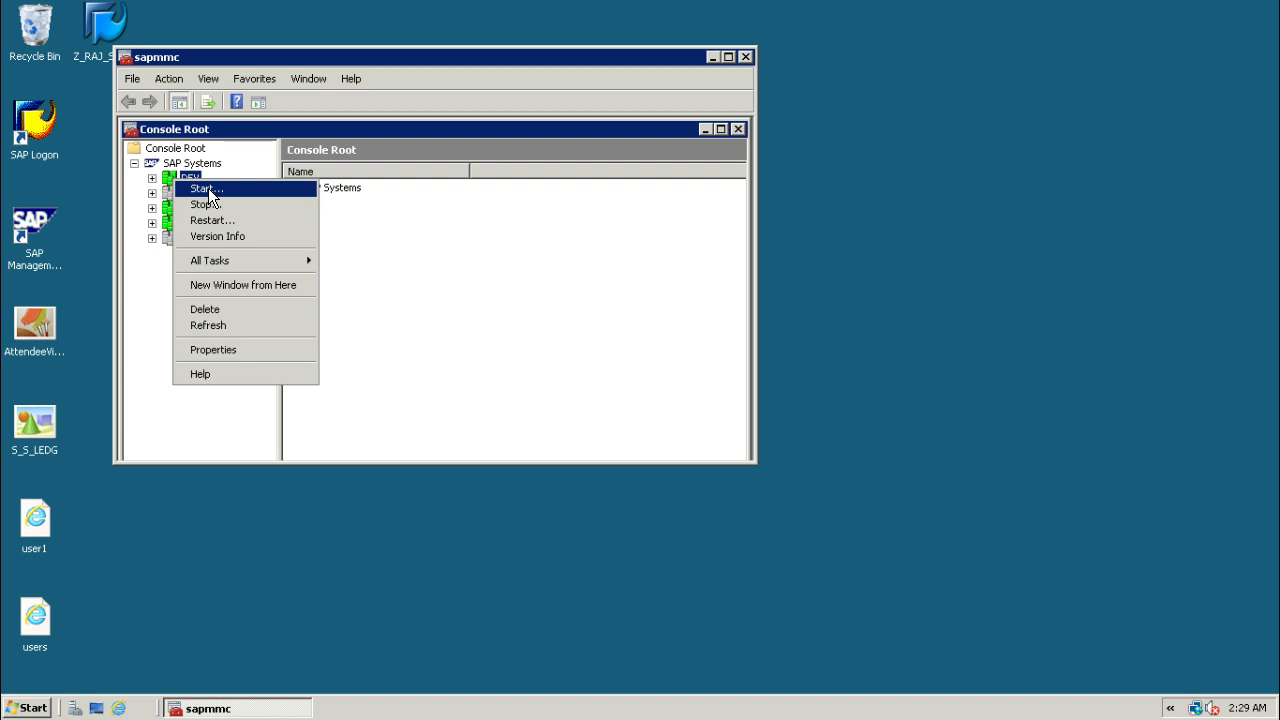
- Show the DEV system's four nw7ehp1 instances and move the console window further into view
click(366, 55)
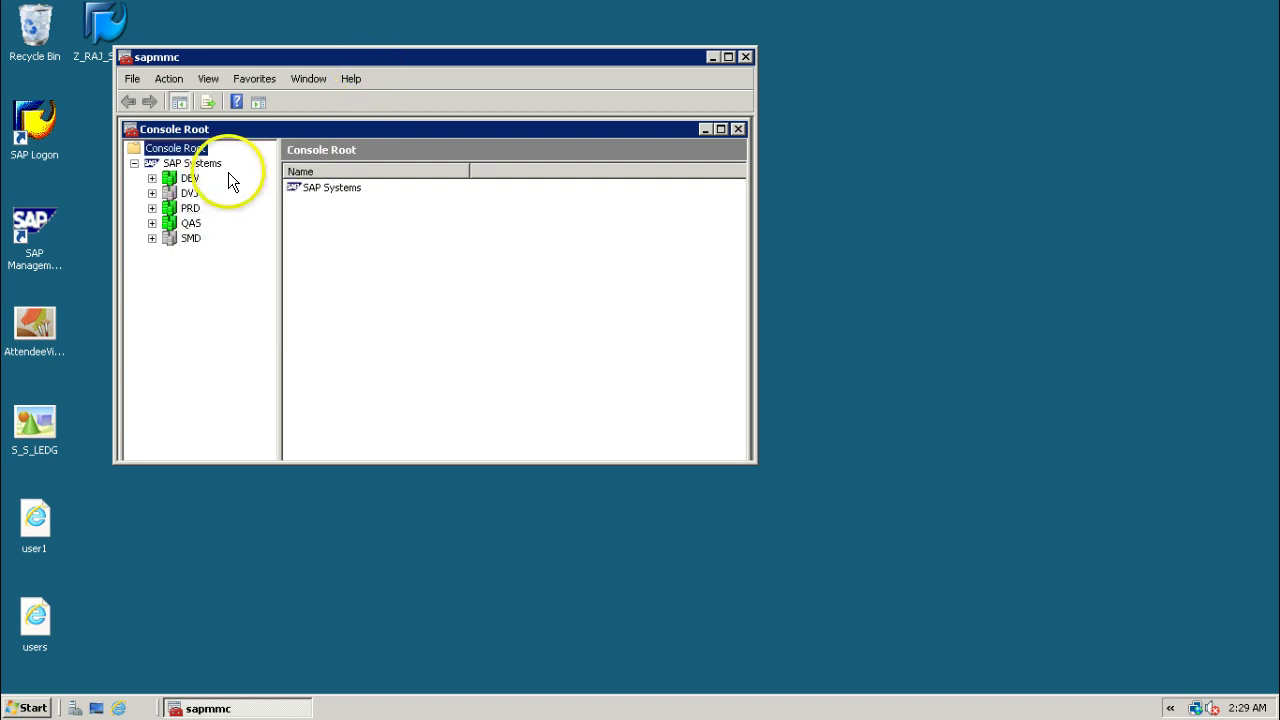
click(190, 178)
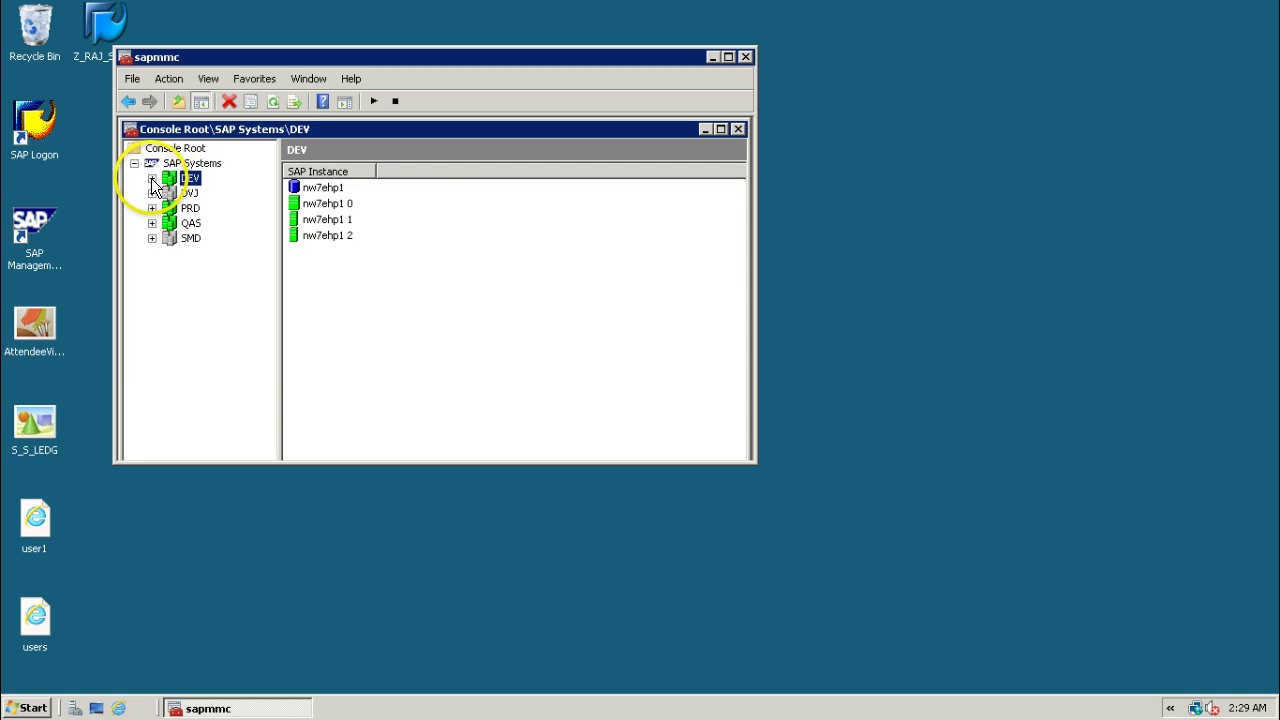
click(42, 129)
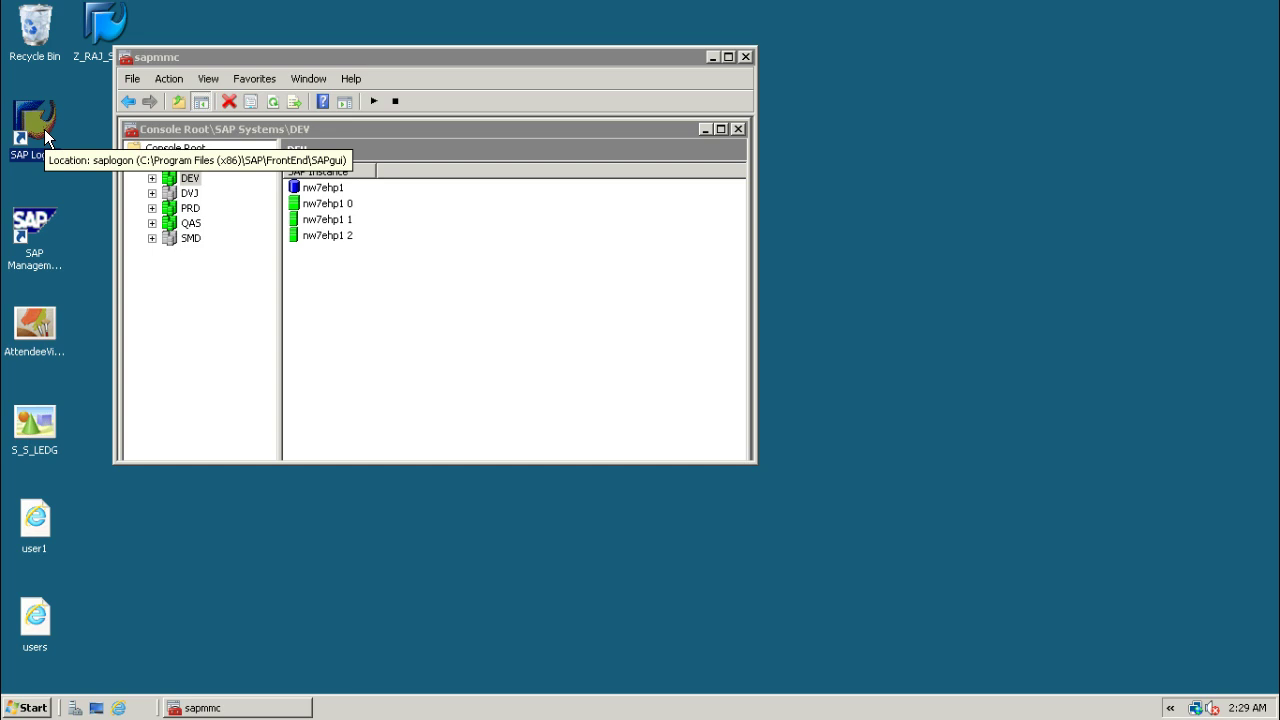
click(325, 59)
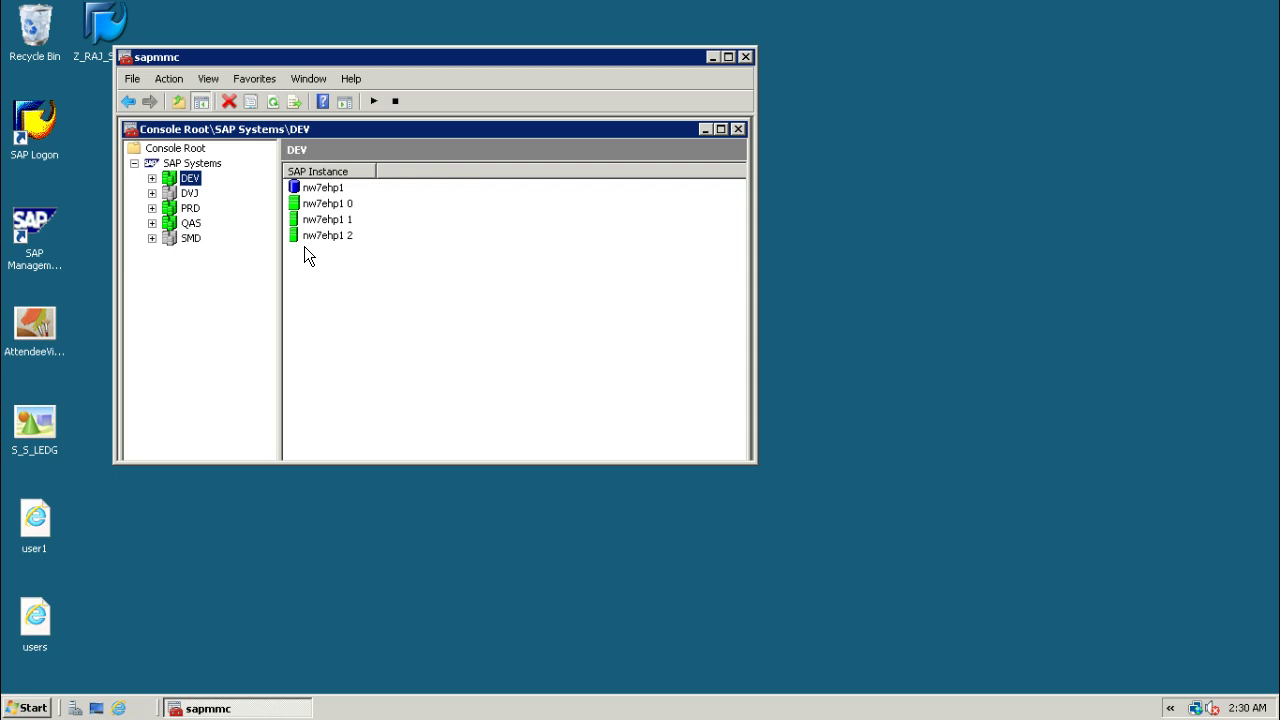
drag(355, 53, 549, 141)
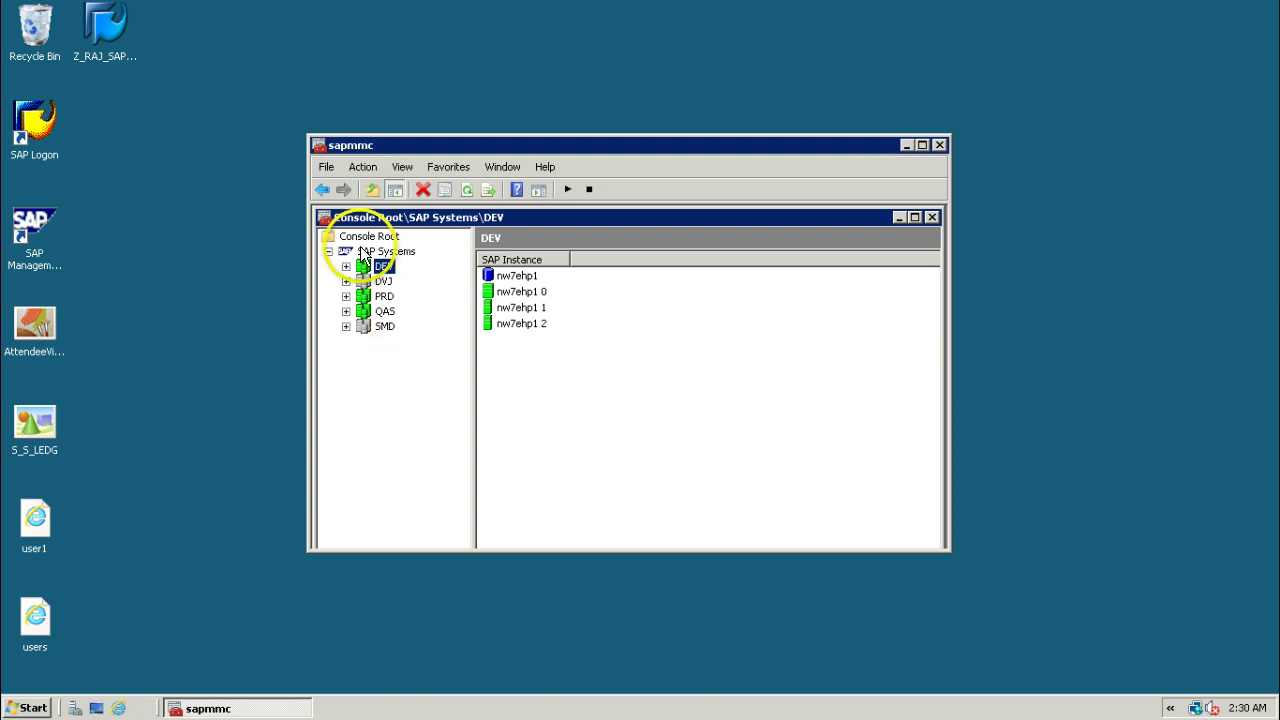
- Log on to DEV client 001 with the admin user name and password
double_click(37, 132)
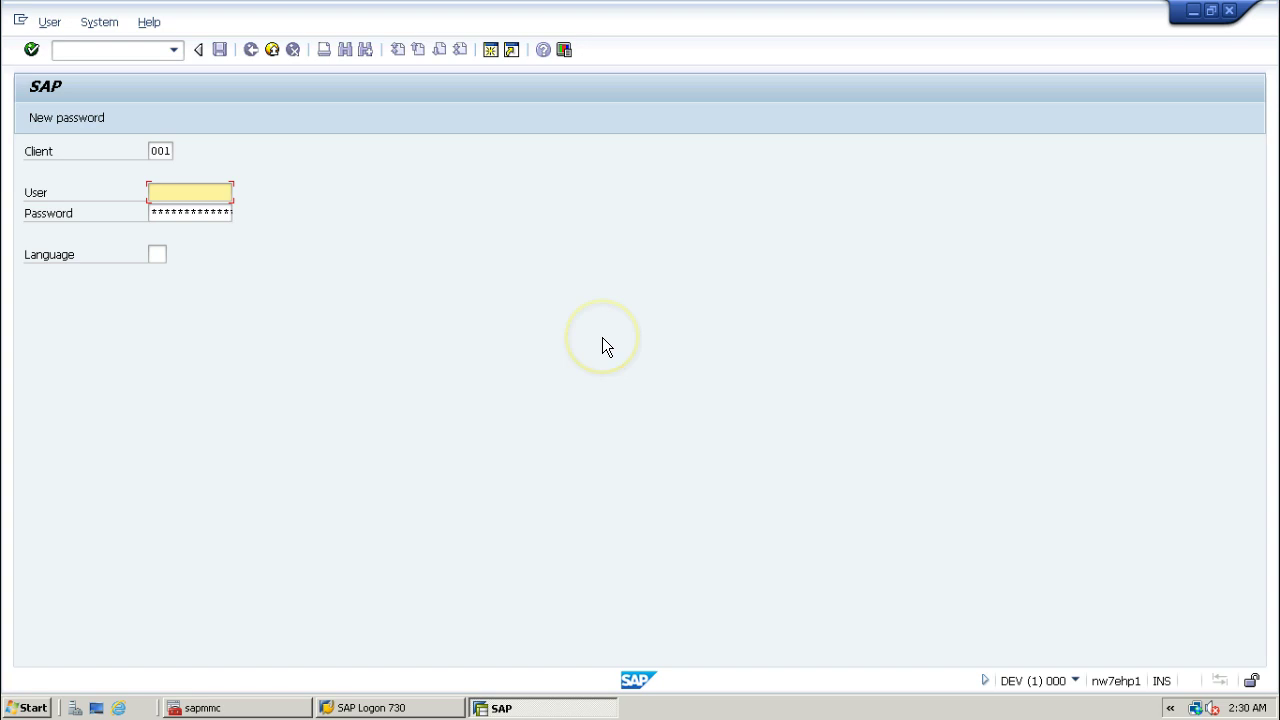
text(s)
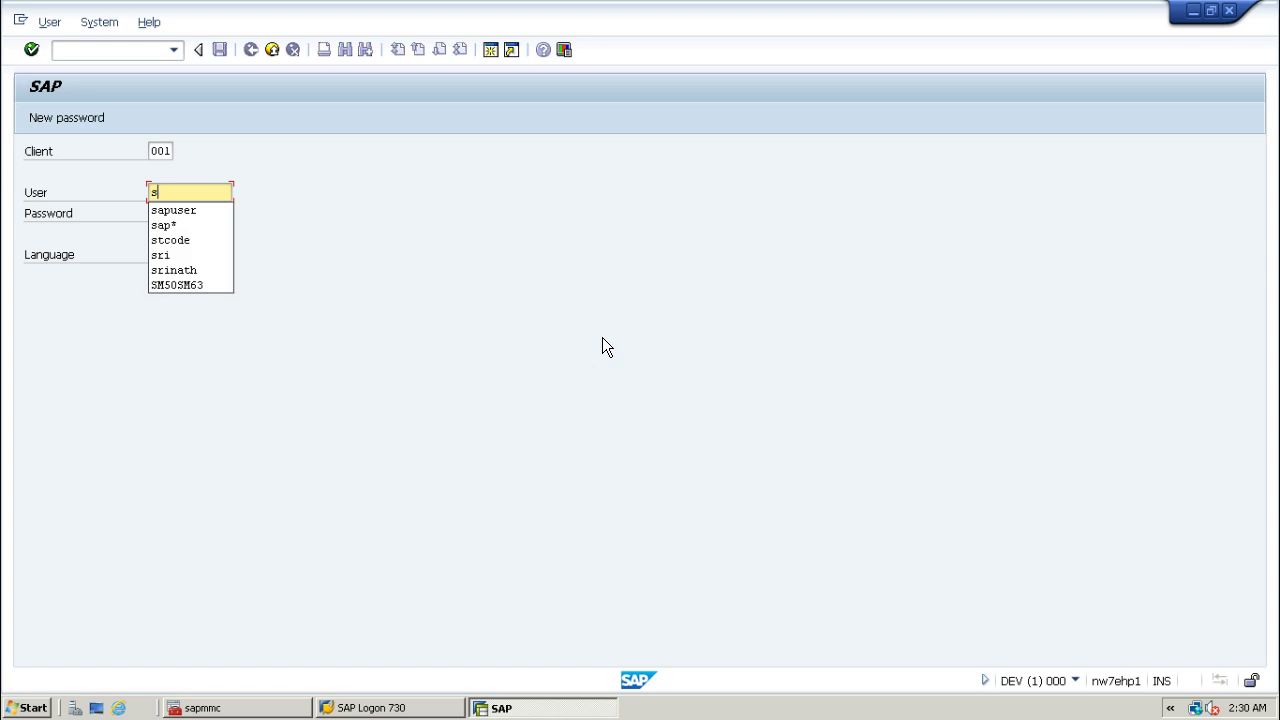
text(apuser)
key(Tab)
text(************)
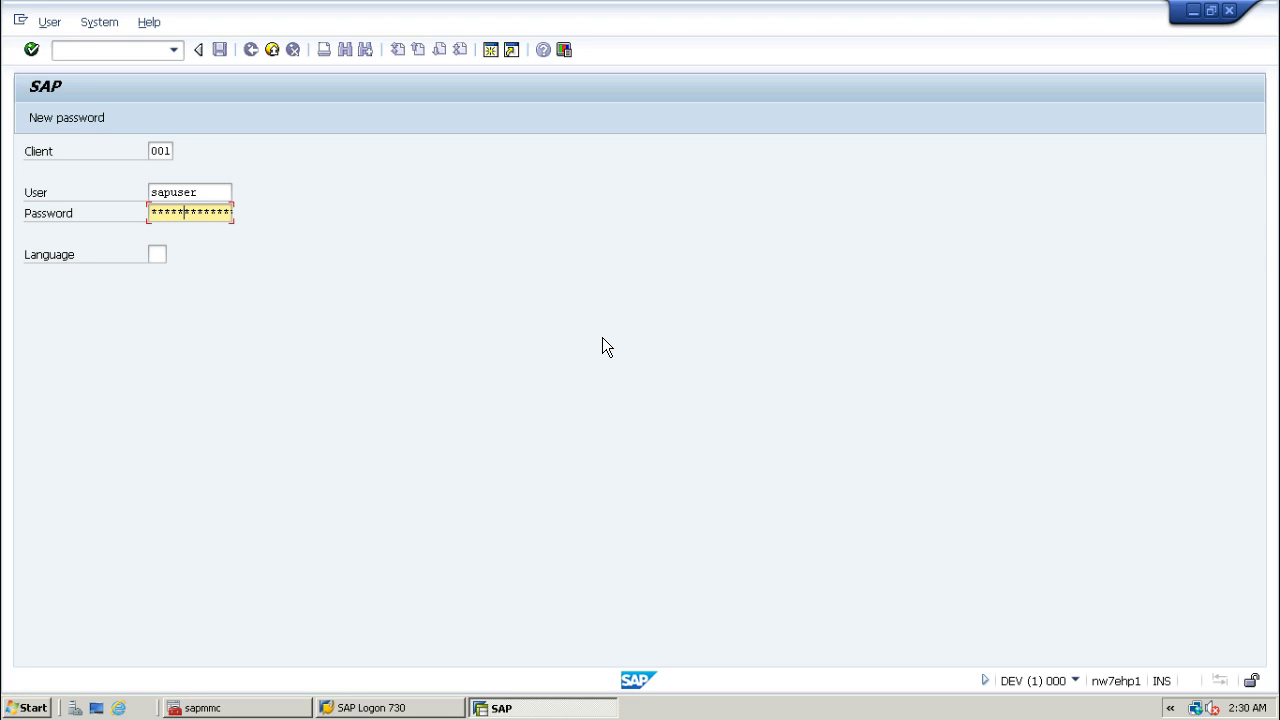
key(Return)
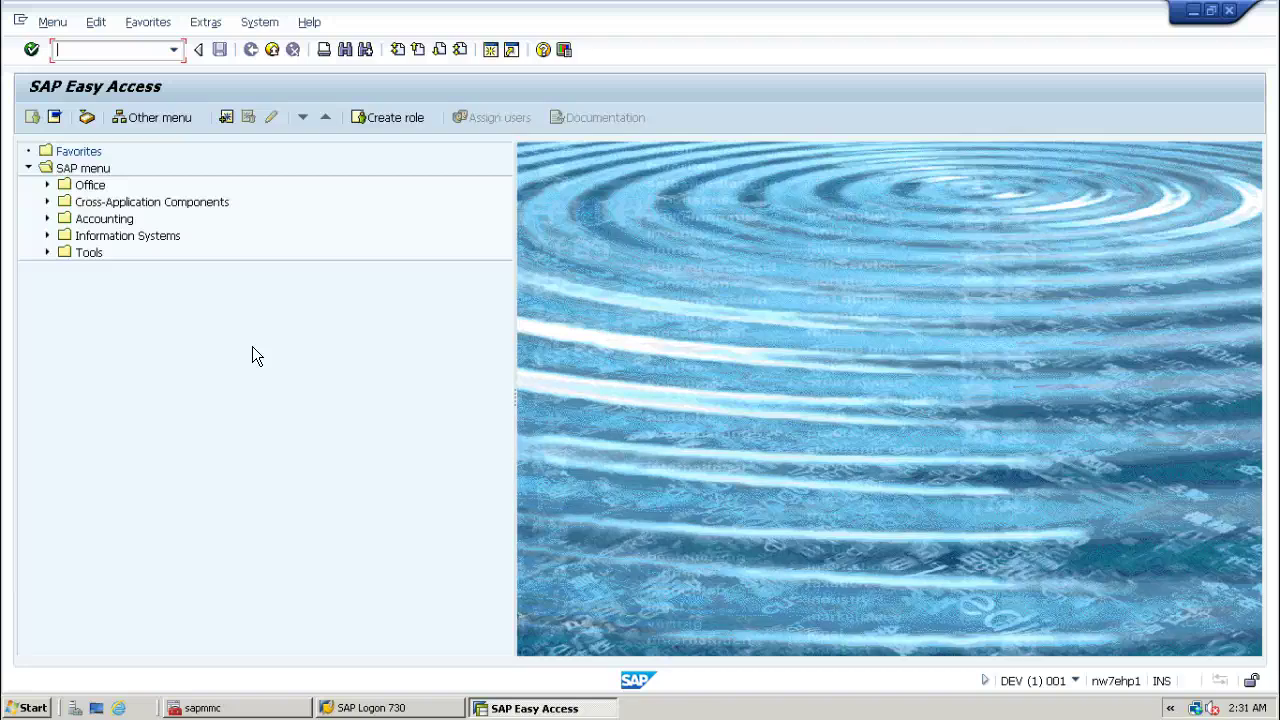
- Run SM50 to check DEV's 19 work processes, then return to SAP Easy Access with /n
text(sm50)
key(Return)
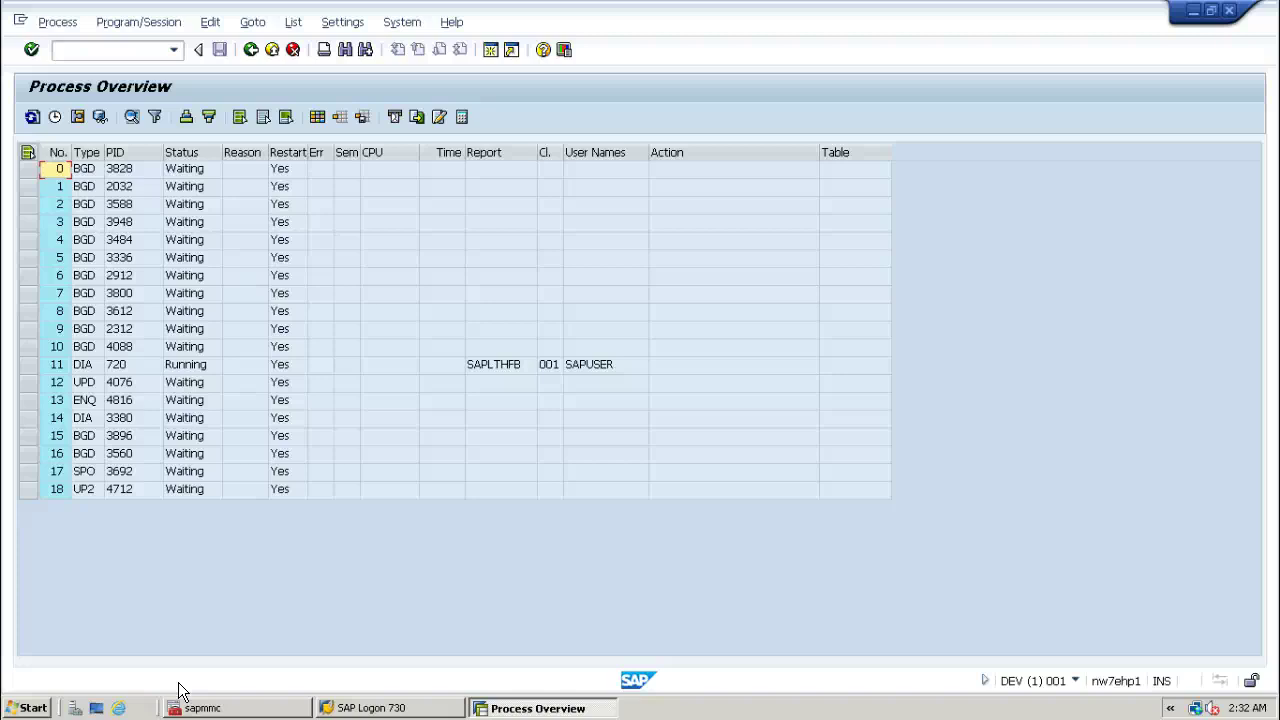
click(101, 51)
text(/)
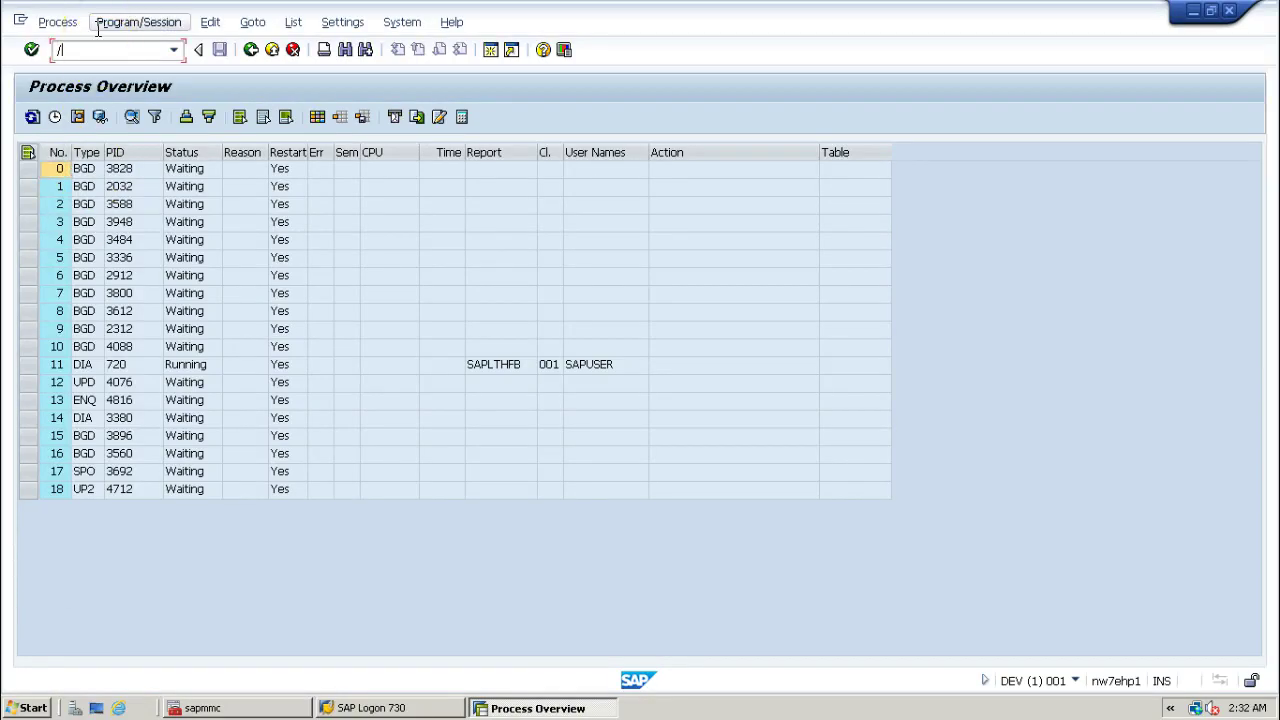
text(n)
key(Return)
- Open SU01 user maintenance and enter demo1 as the new user name
text(su01)
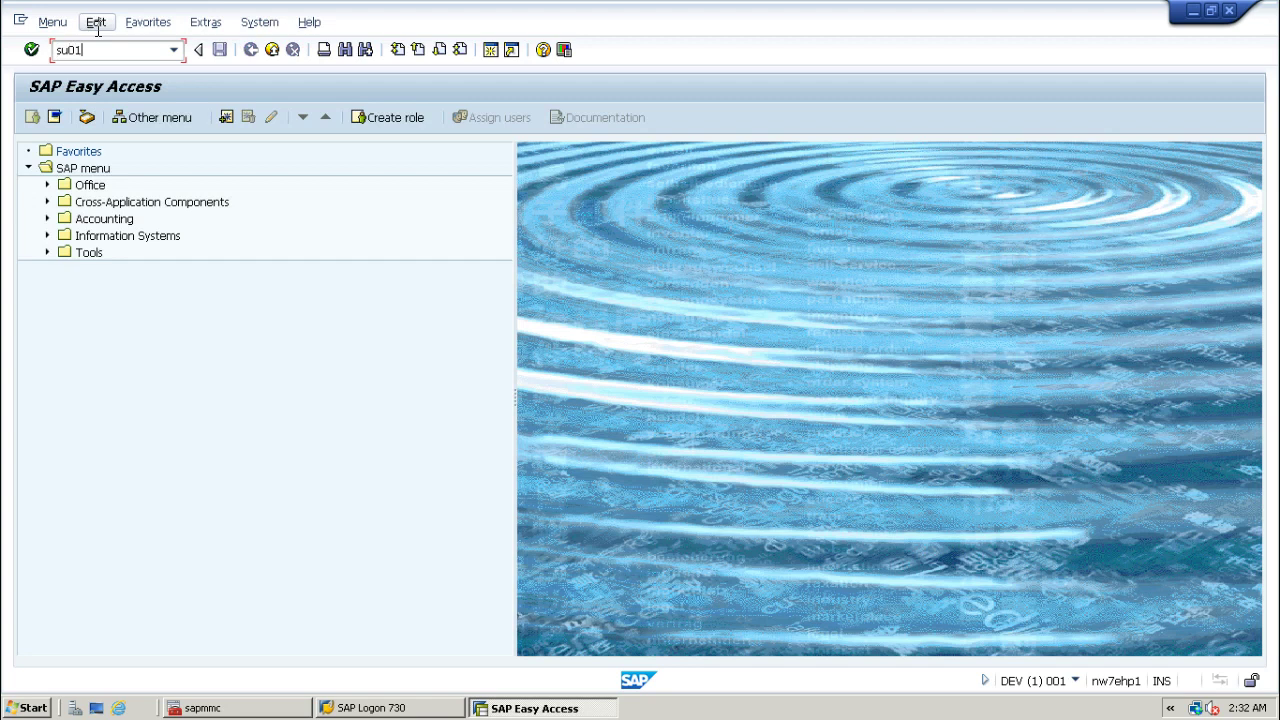
key(Return)
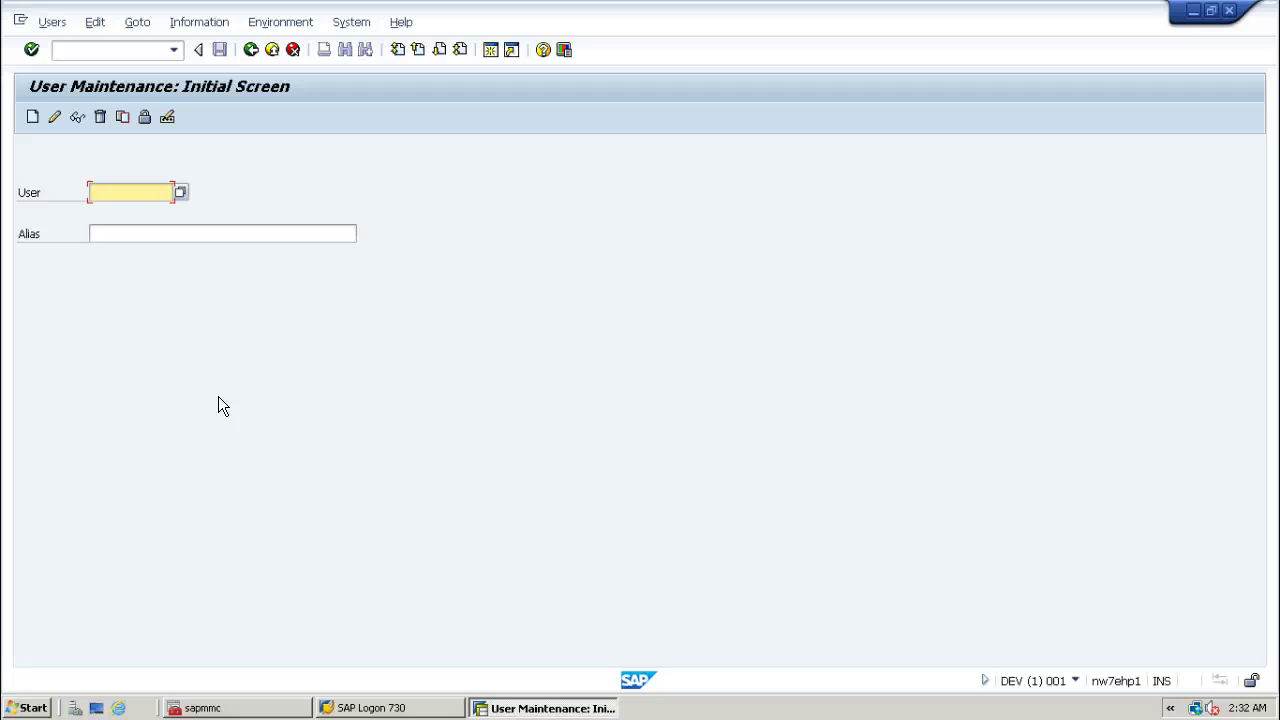
text(demo1)
- Create user DEMO1 with title Mr., last name DEMO1 and an initial password, then save
click(32, 117)
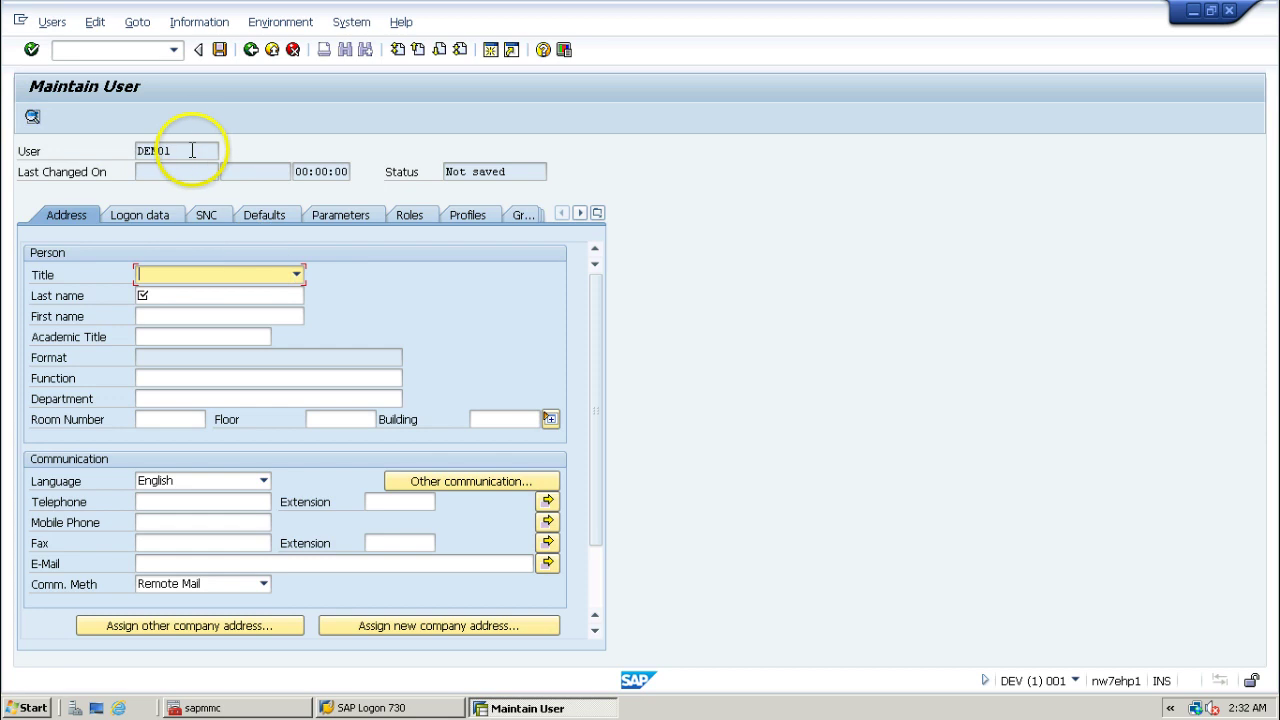
drag(192, 150, 151, 293)
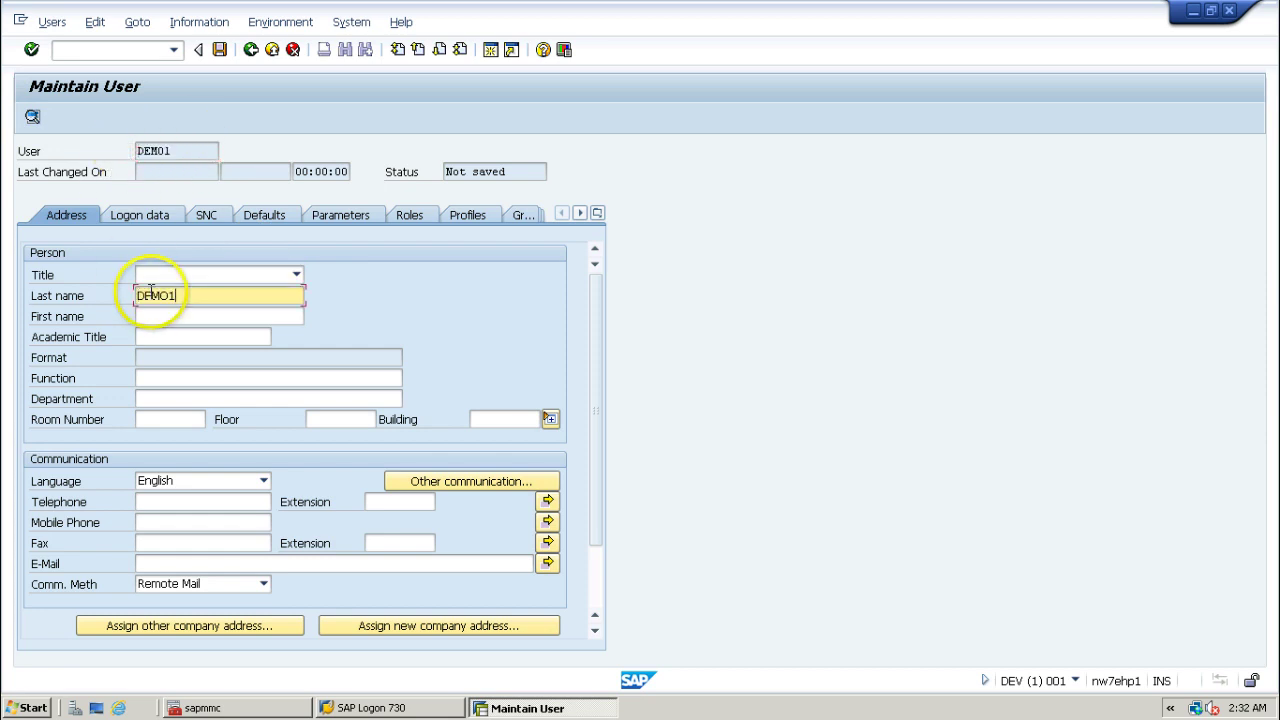
click(257, 275)
click(251, 290)
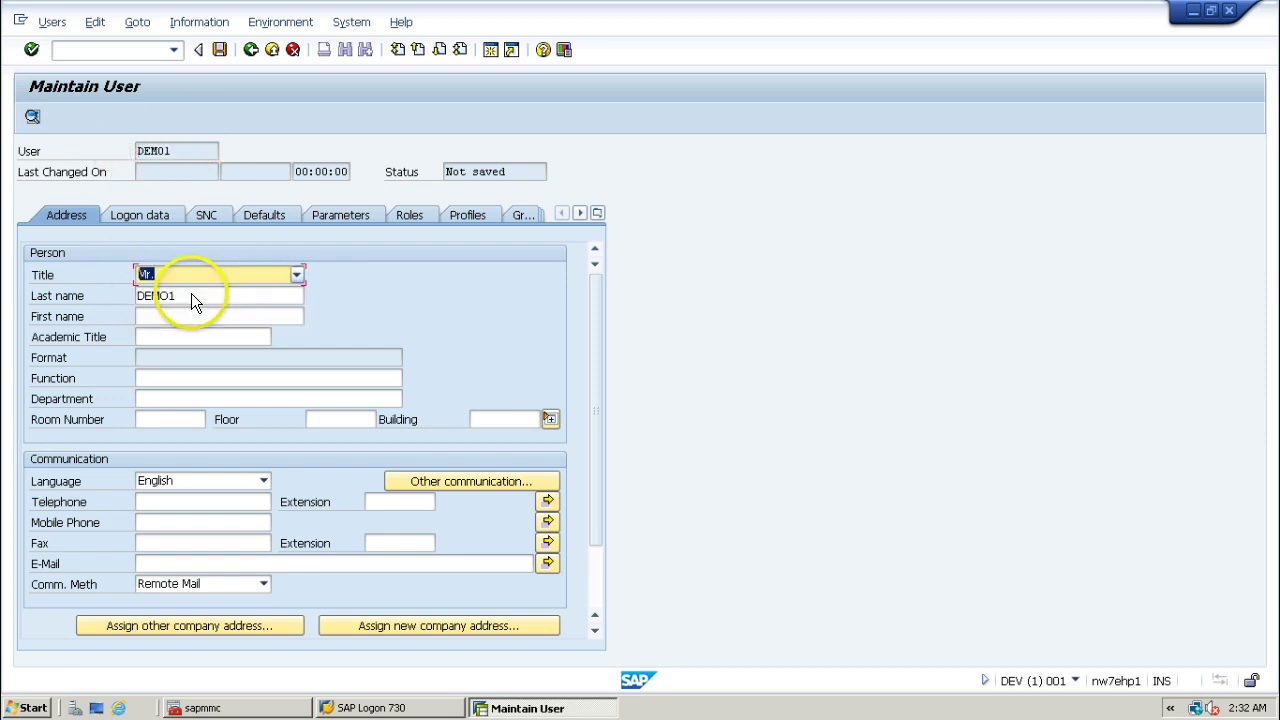
click(155, 214)
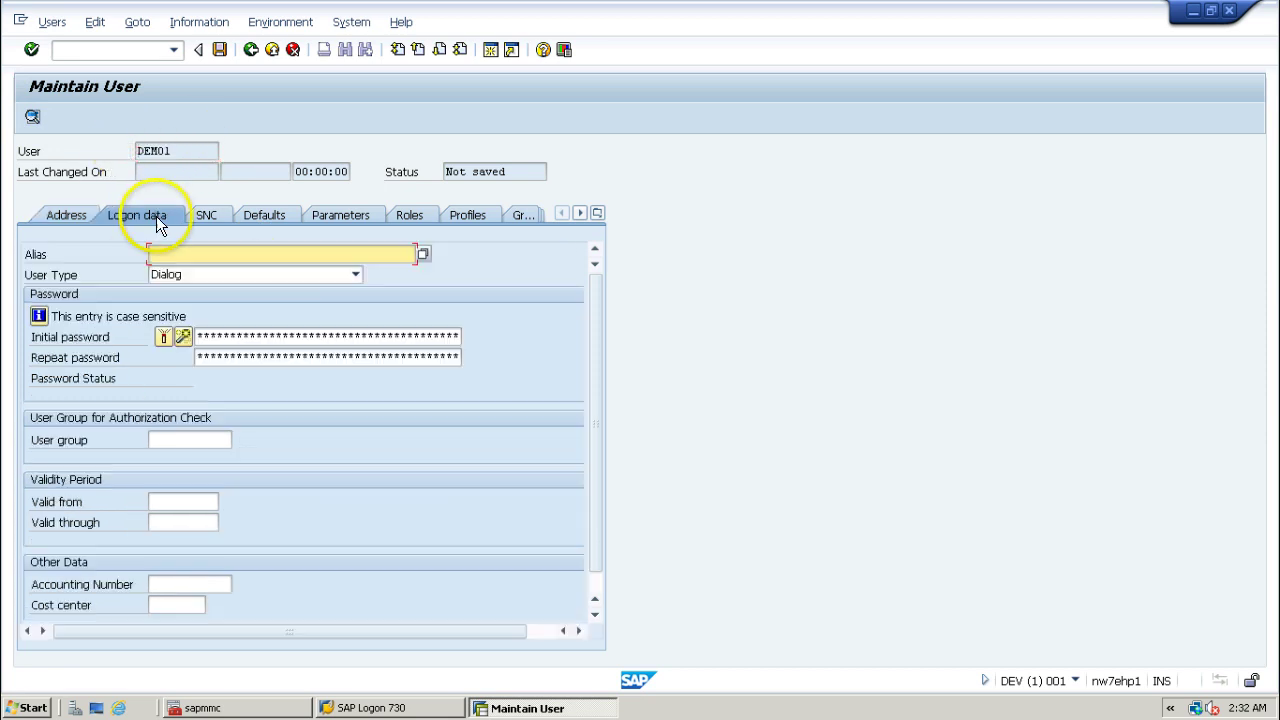
click(205, 335)
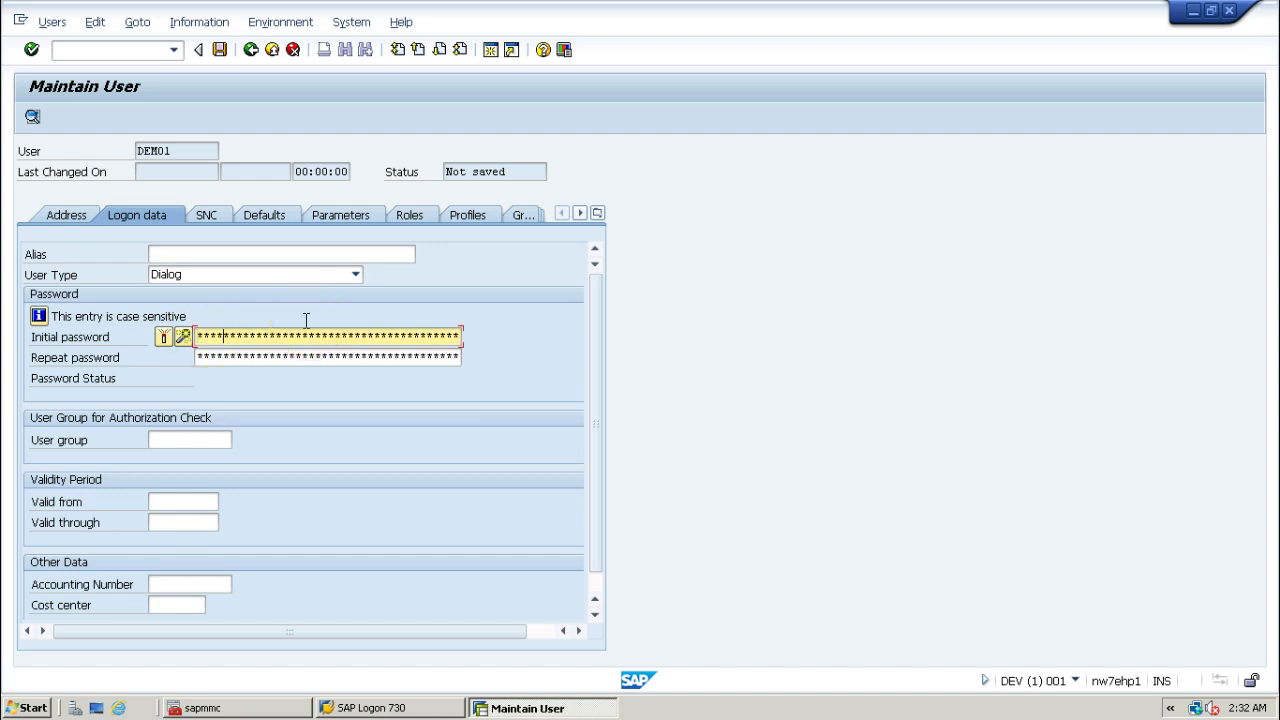
key(Tab)
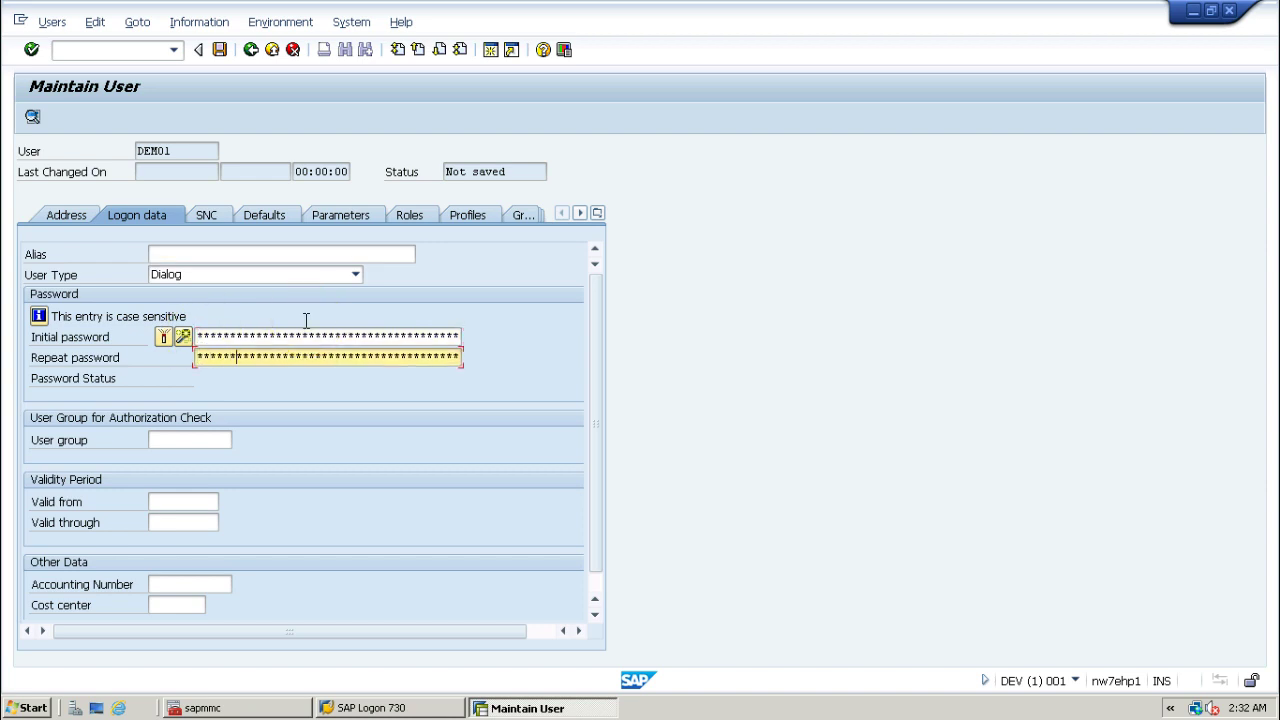
click(222, 50)
- Log off the admin session via System > Log off and confirm
click(358, 28)
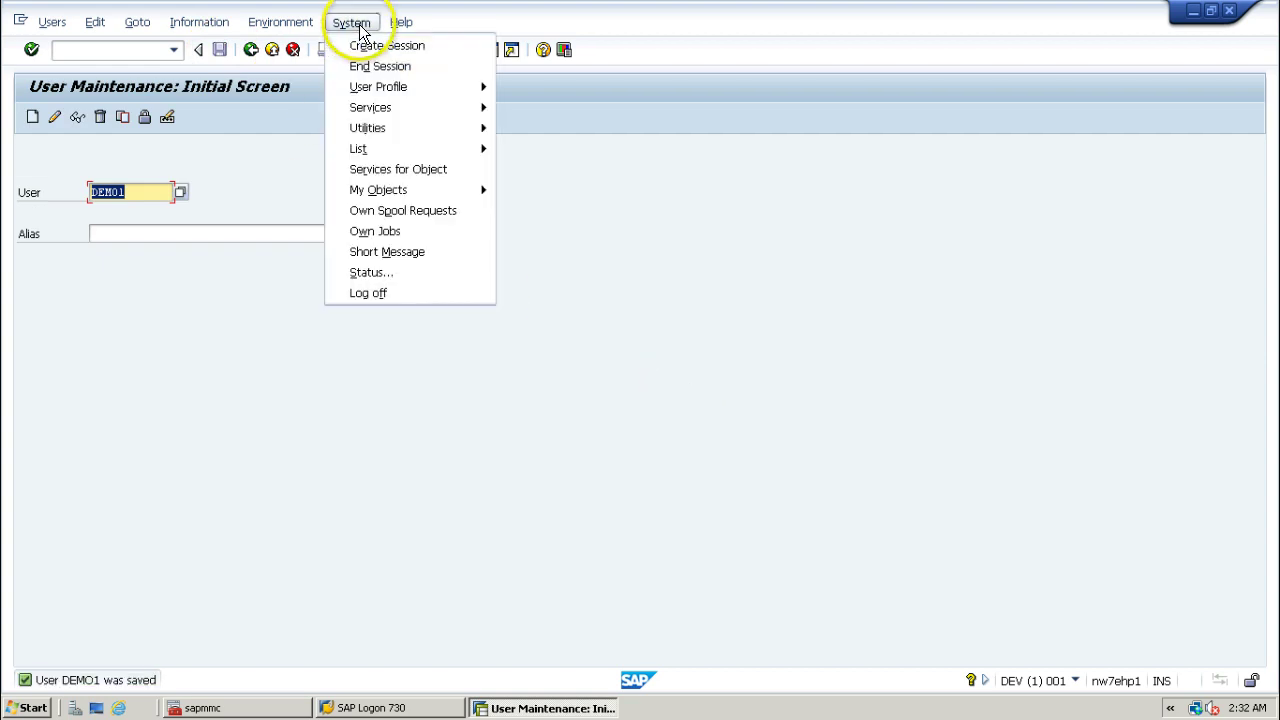
click(406, 295)
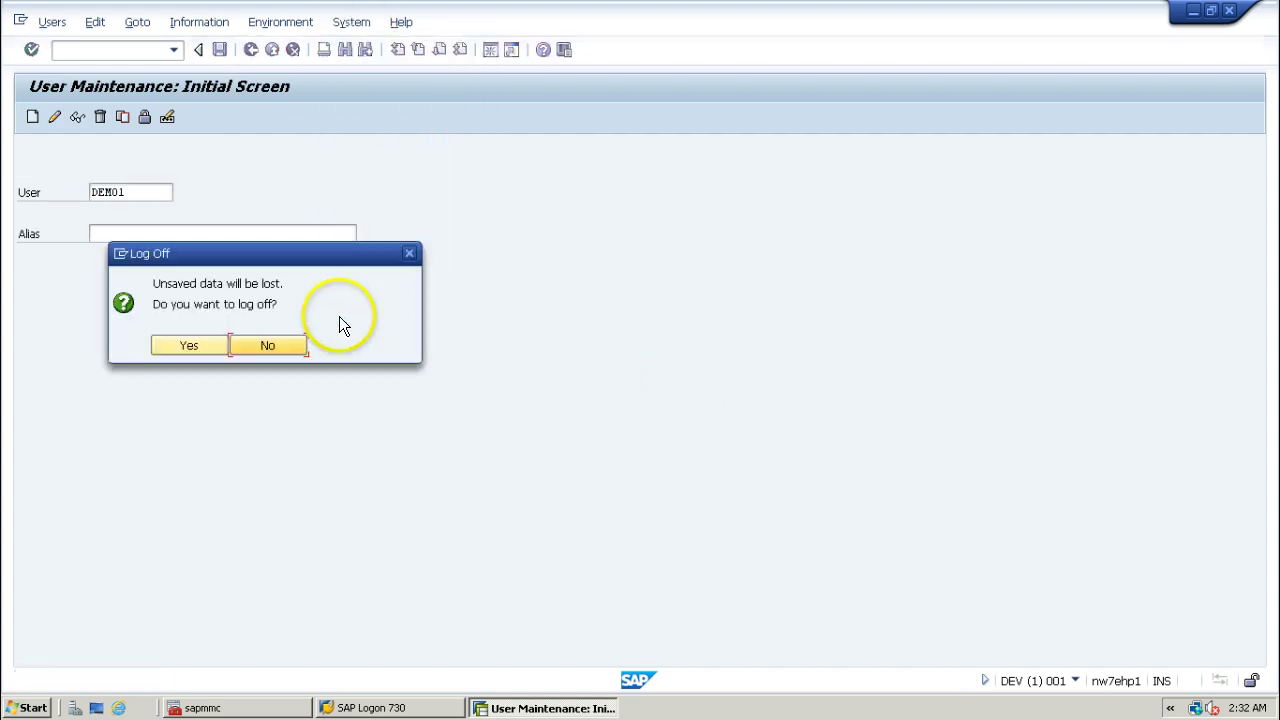
click(190, 350)
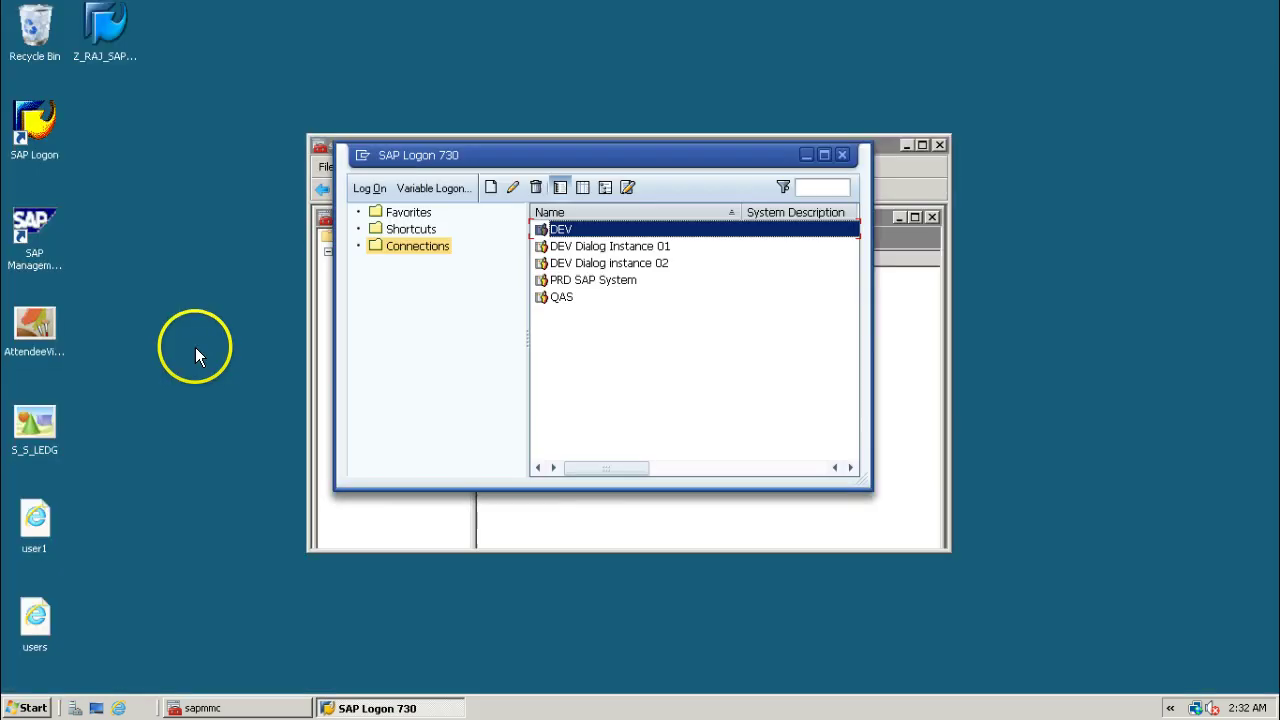
- Log on to DEV as demo1, replace the initial password, and enter SM50
double_click(565, 230)
text(demo1)
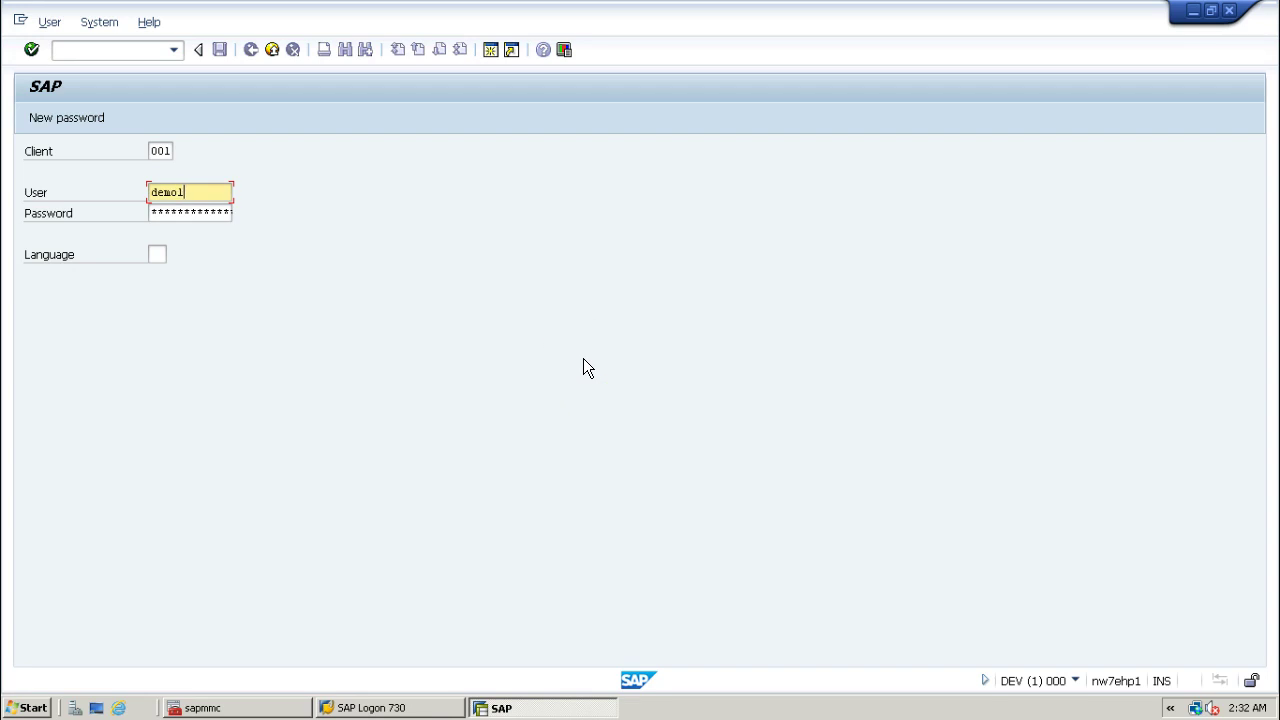
key(Tab)
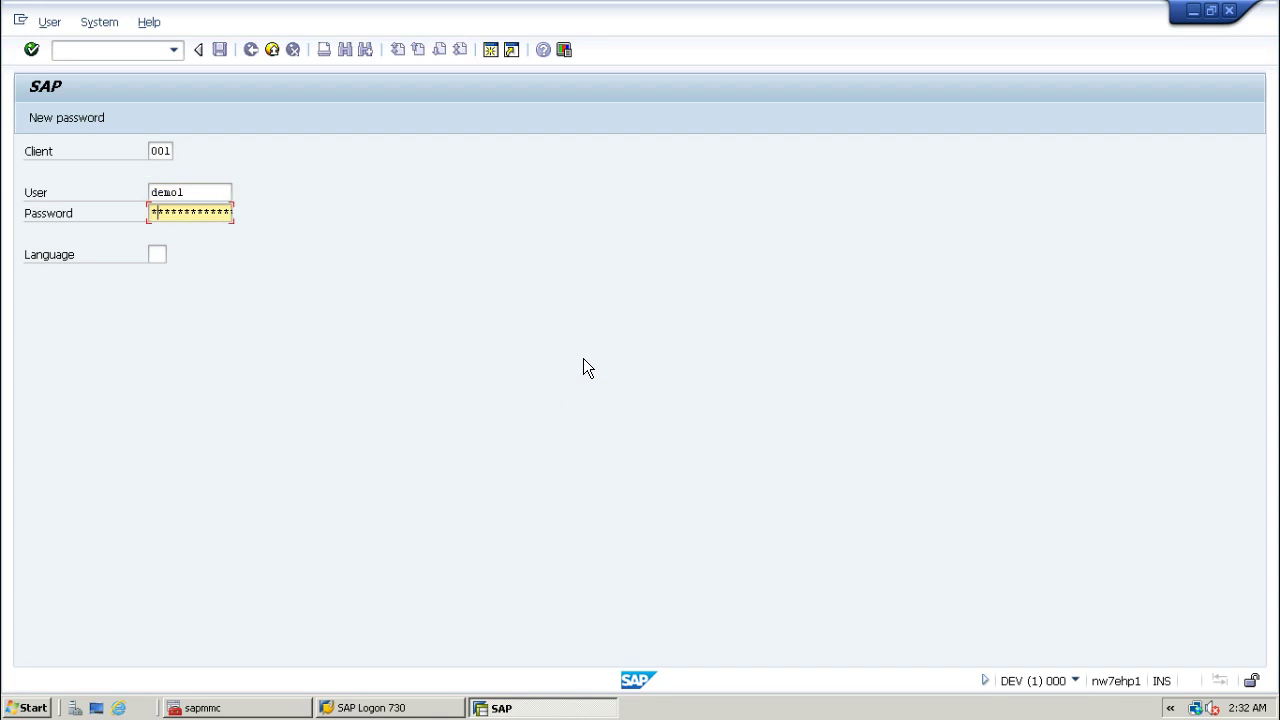
key(Return)
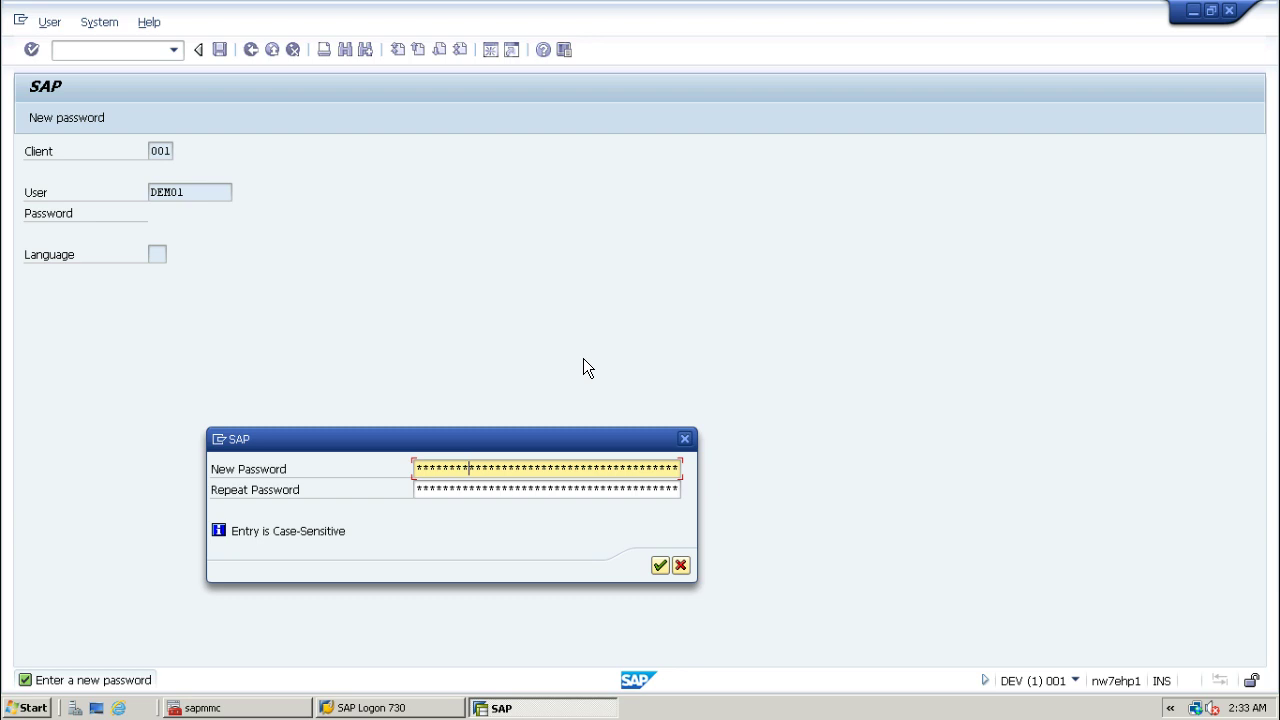
key(Tab)
text(*****)
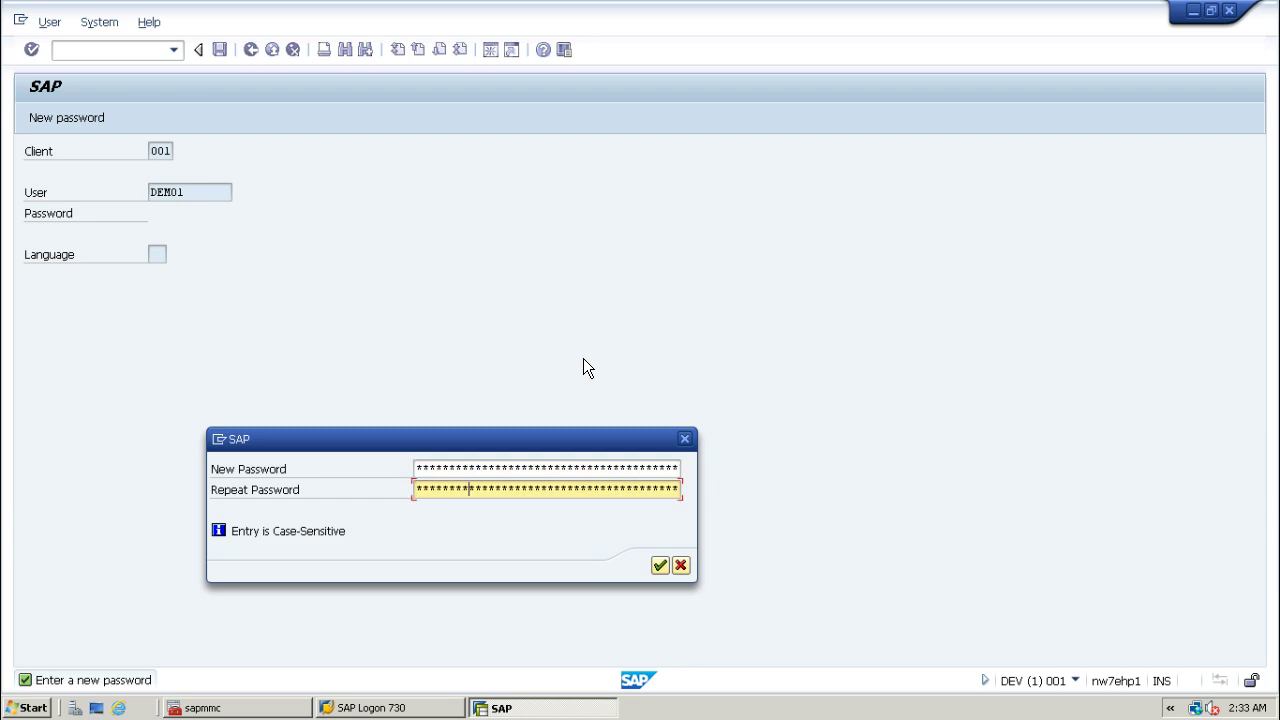
key(Return)
key(Return)
text(sm50)
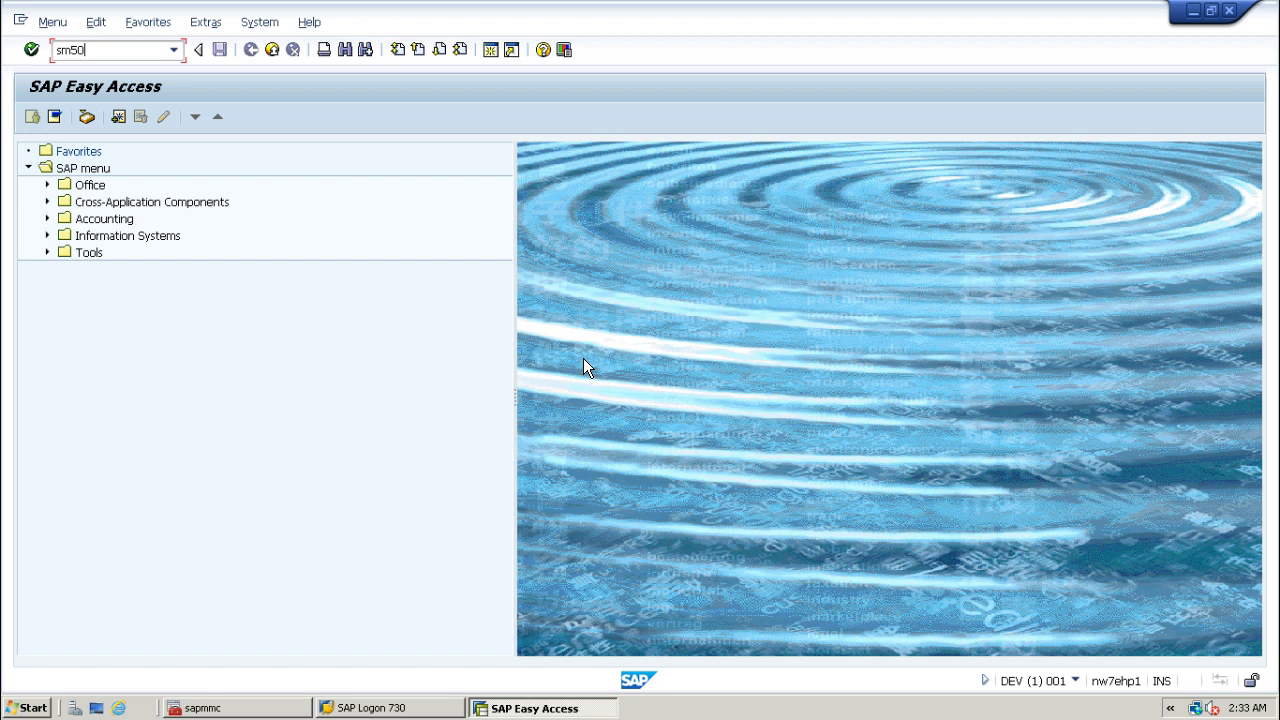
- Run SM50 as DEMO1 and receive the 'not authorized to use transaction SM50' message
key(Return)
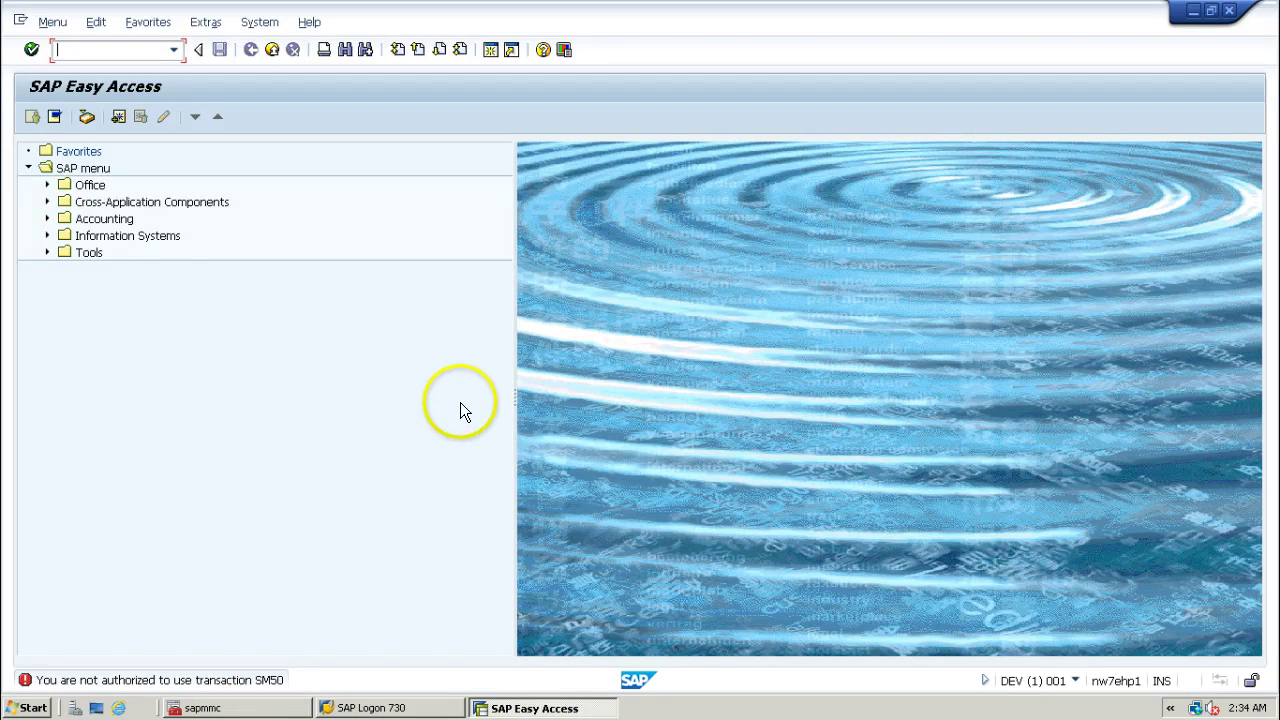
- Log DEMO1 off via System > Log off and confirm
click(262, 22)
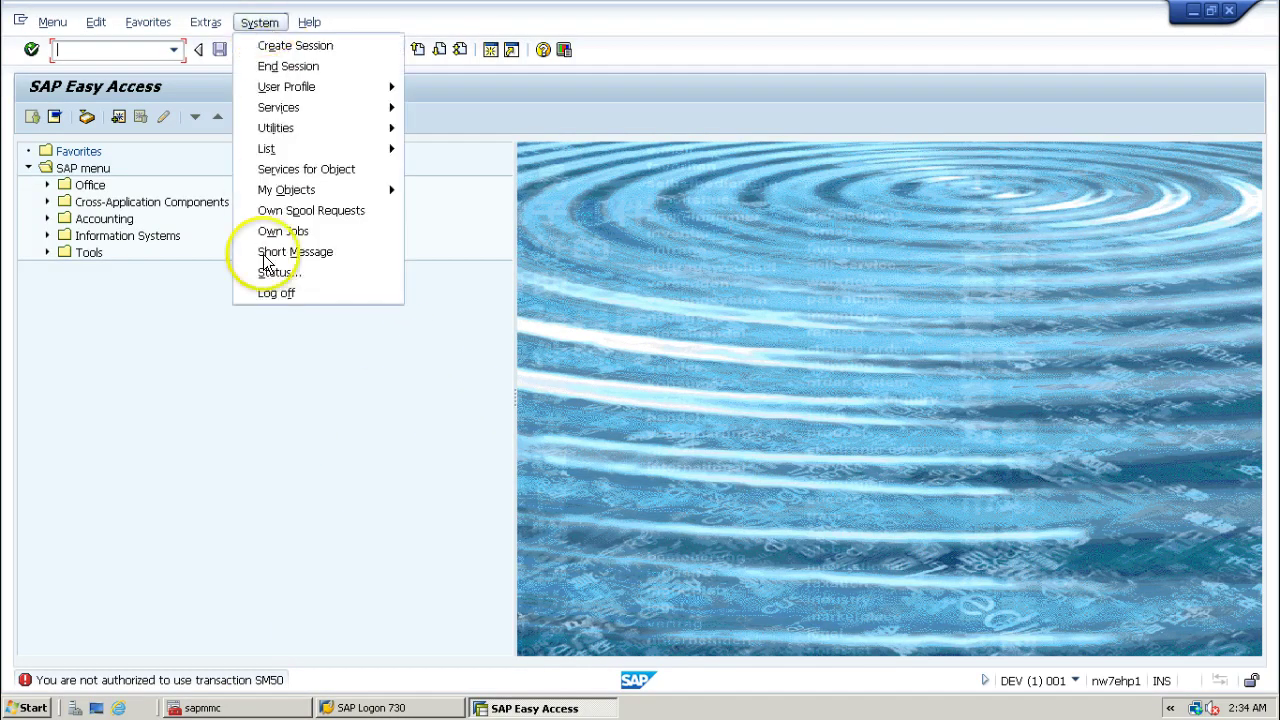
click(264, 298)
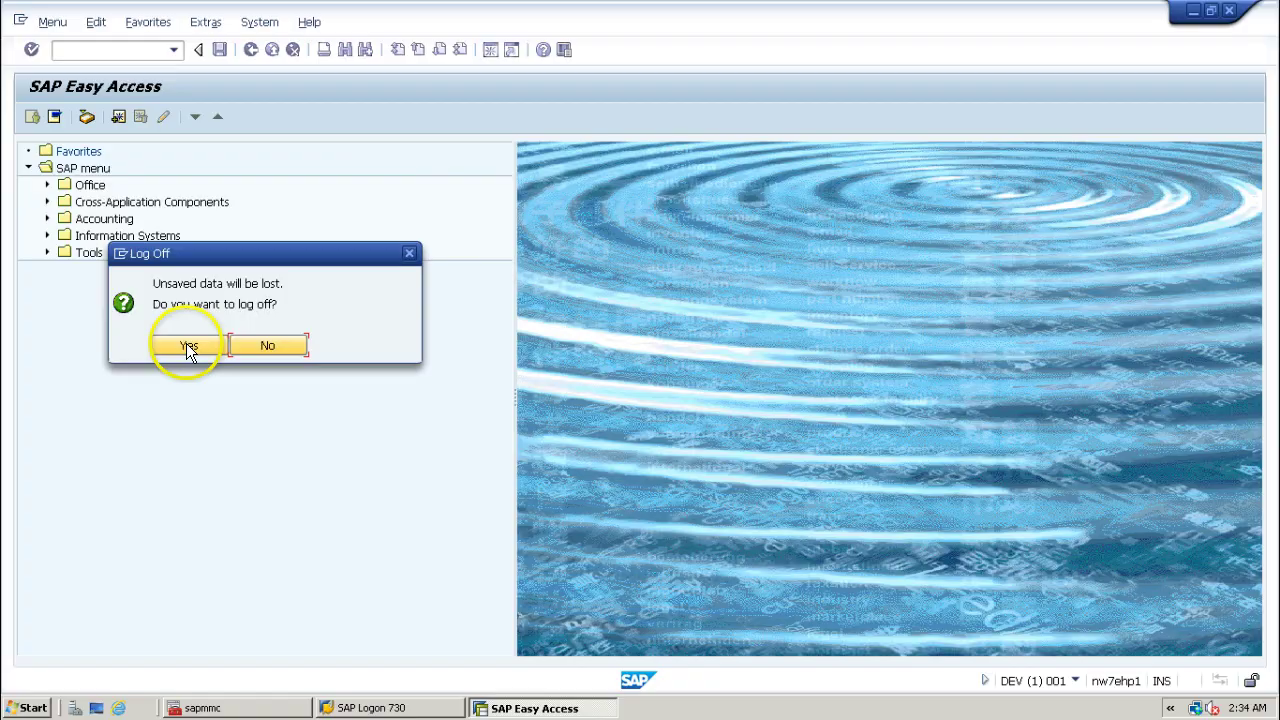
click(188, 344)
- Log back on to DEV as the admin user and start PFCG Role Maintenance
double_click(543, 236)
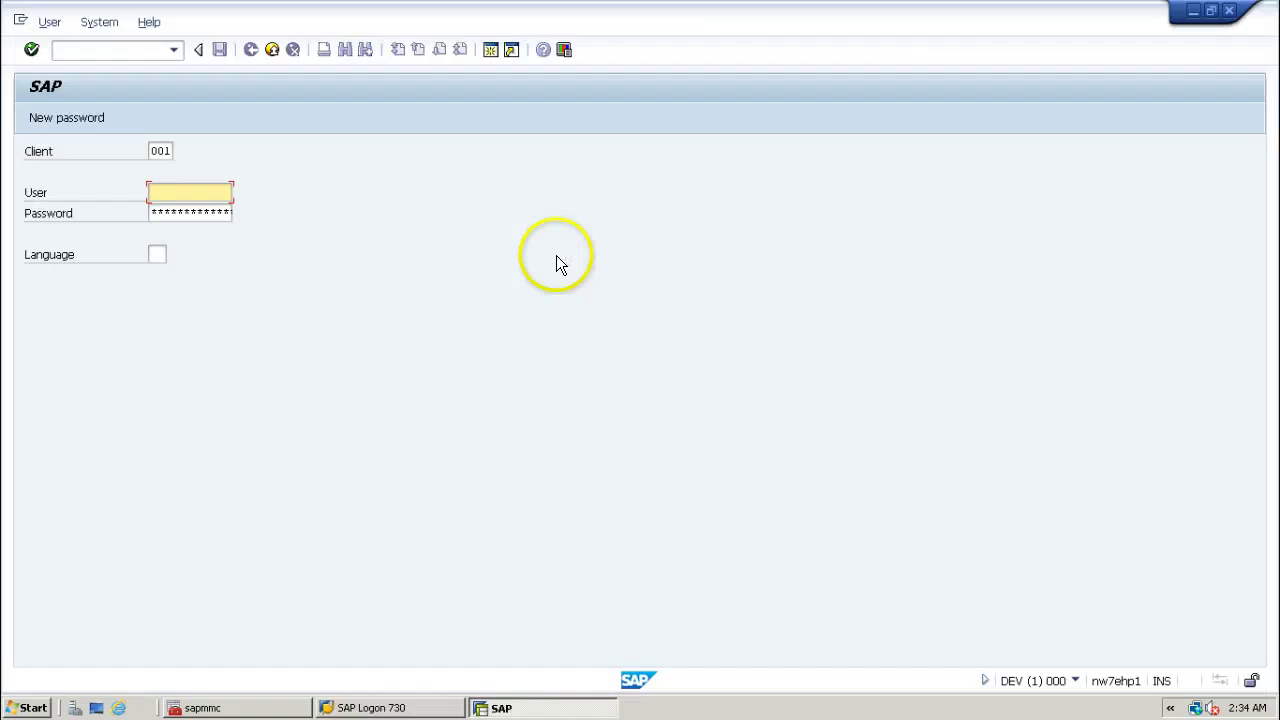
text(sap)
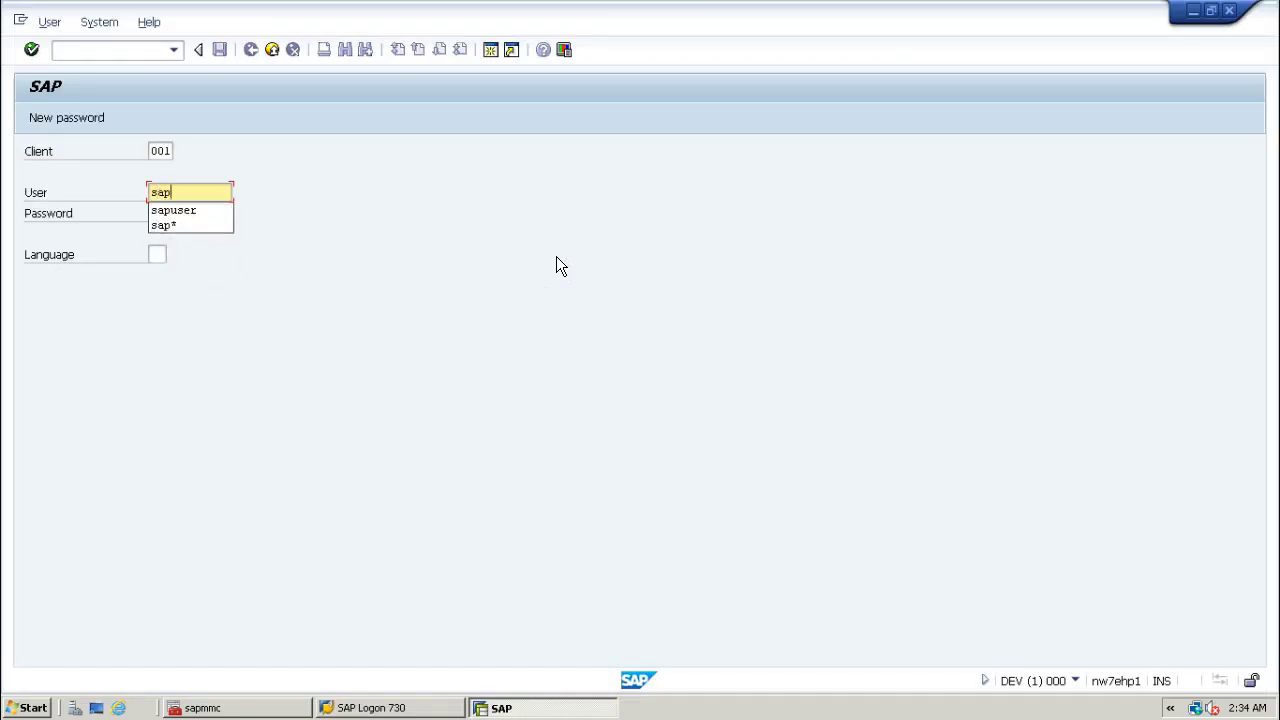
text(user)
key(Tab)
text(********)
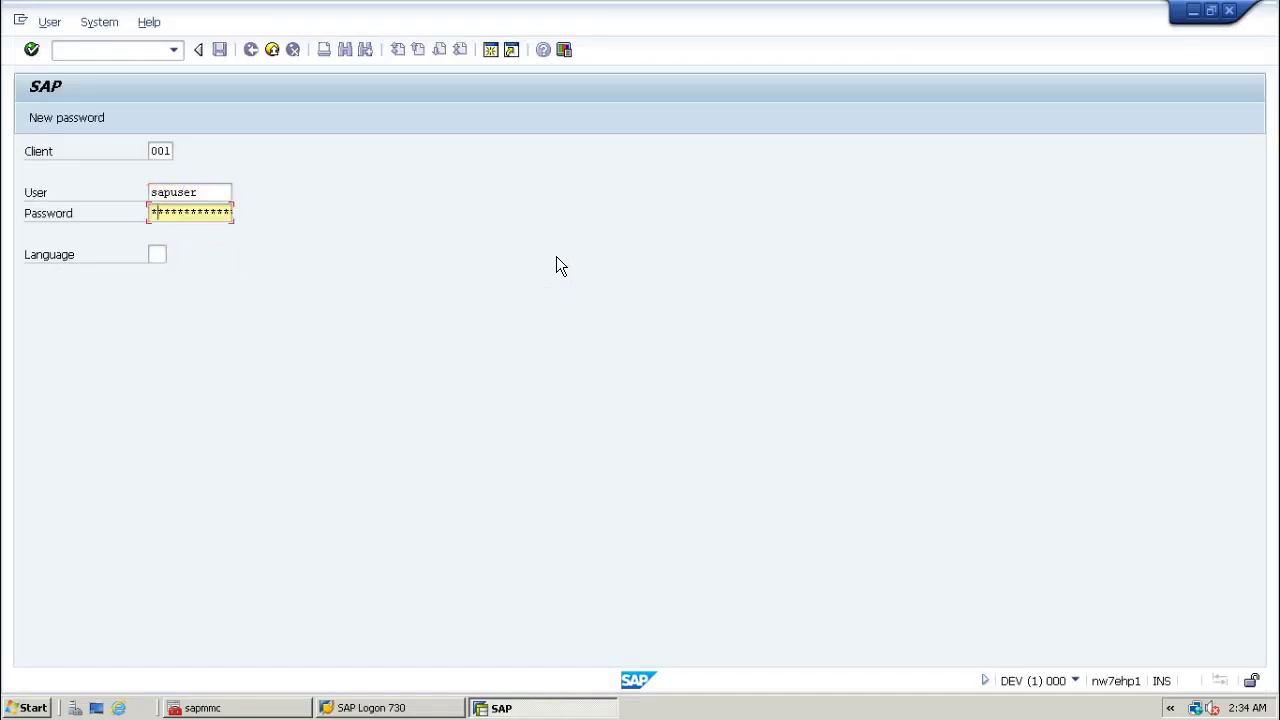
key(Return)
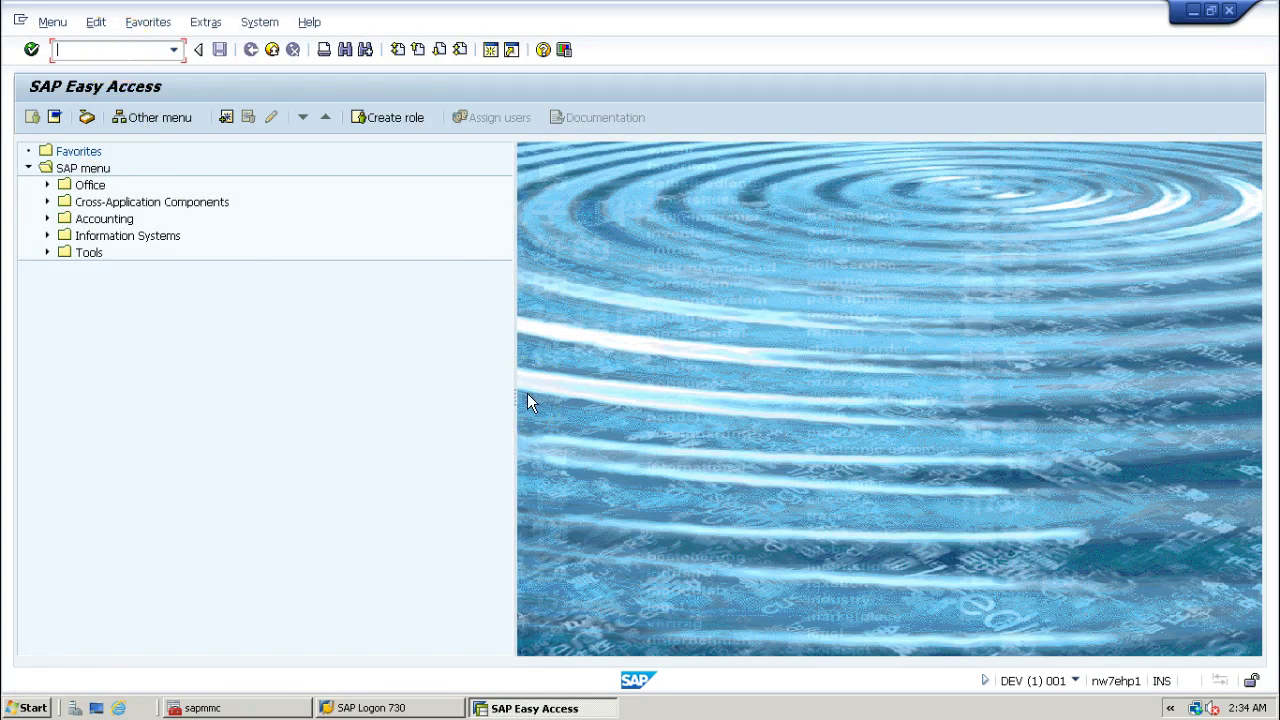
text(pfcg)
key(Return)
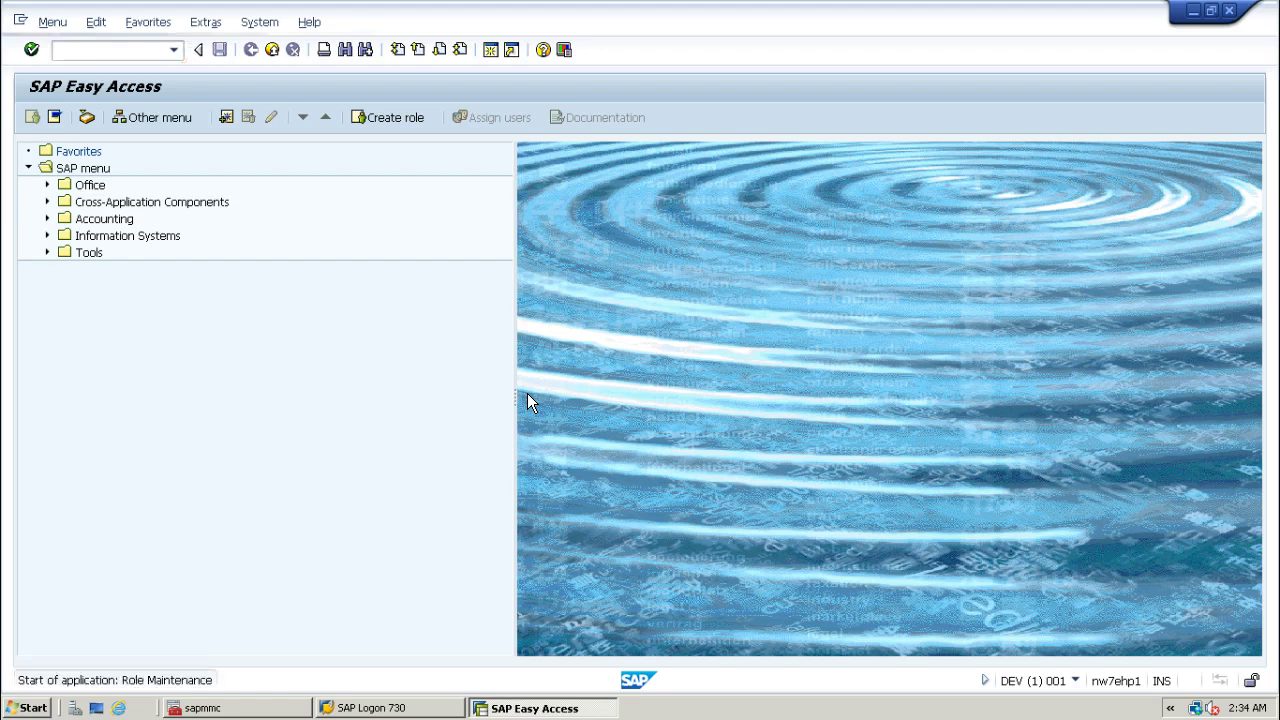